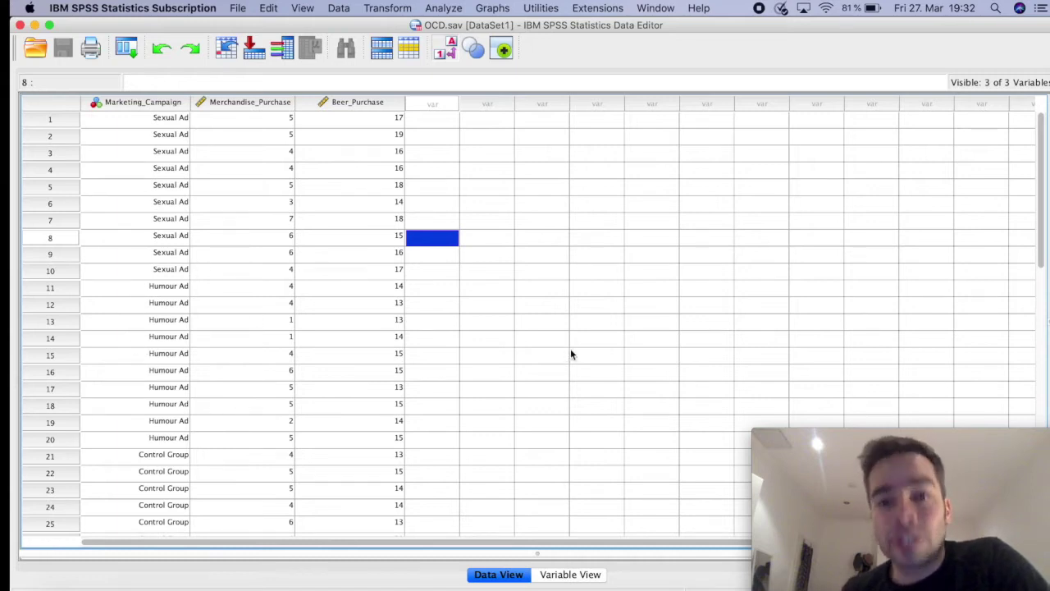
Open the Multivariate dialog via Analyze > General Linear Model > Multivariate.
click(644, 342)
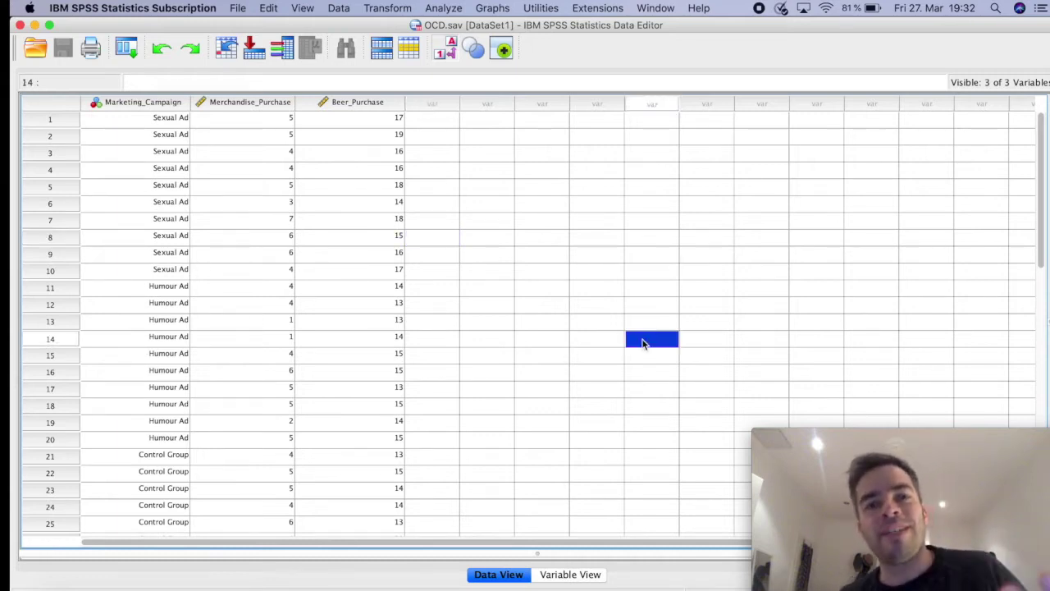
scroll(301, 447, down, 3)
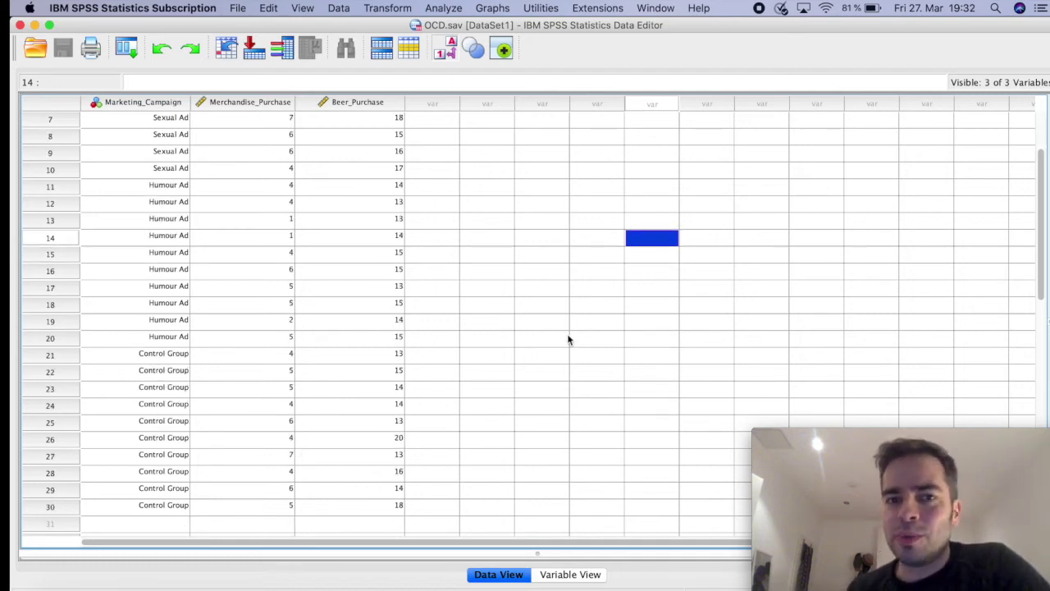
scroll(568, 340, up, 3)
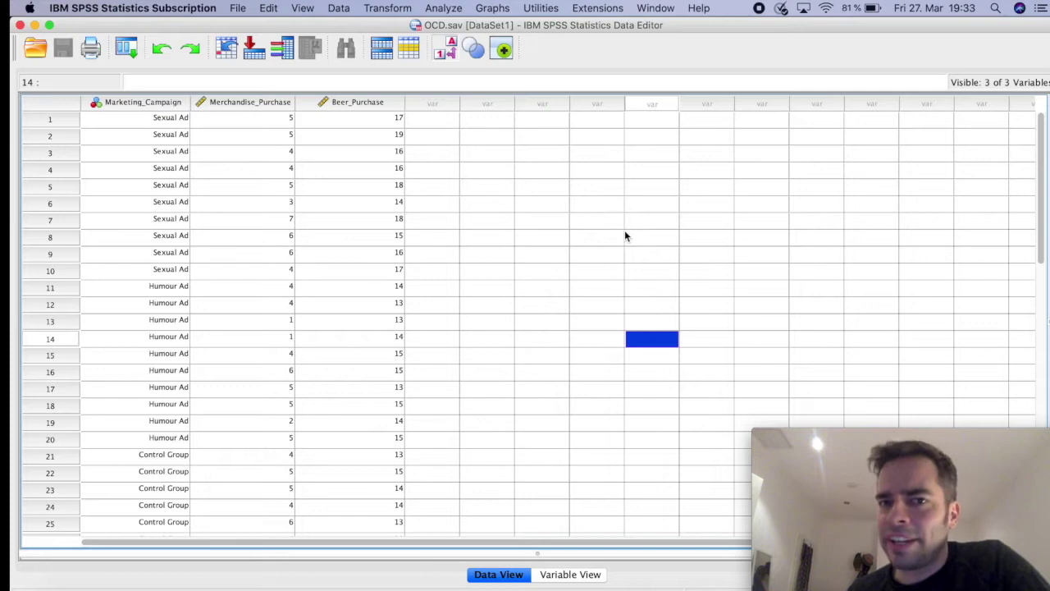
click(443, 9)
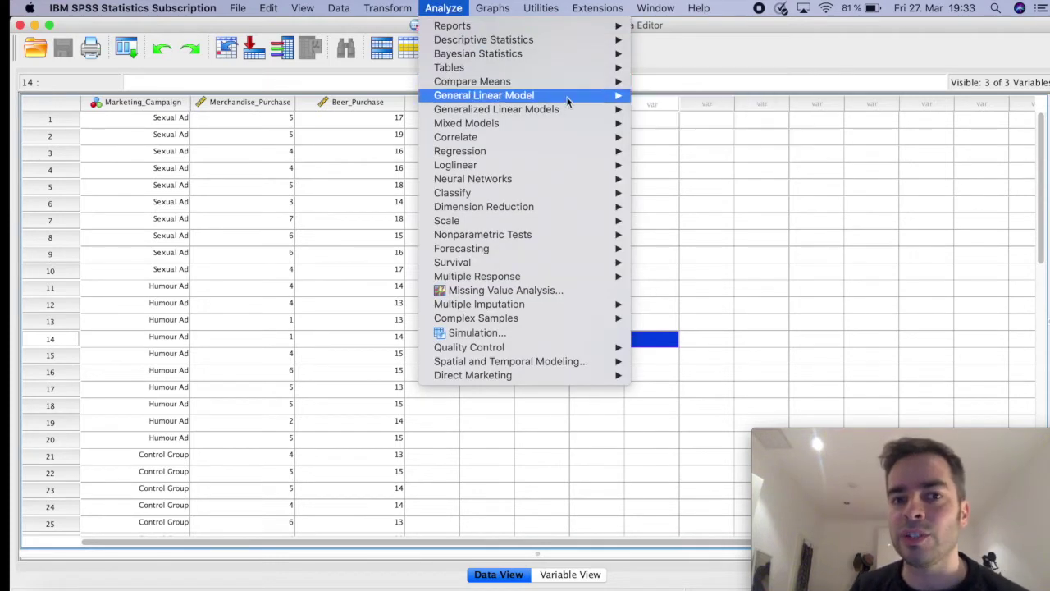
mouse_move(582, 108)
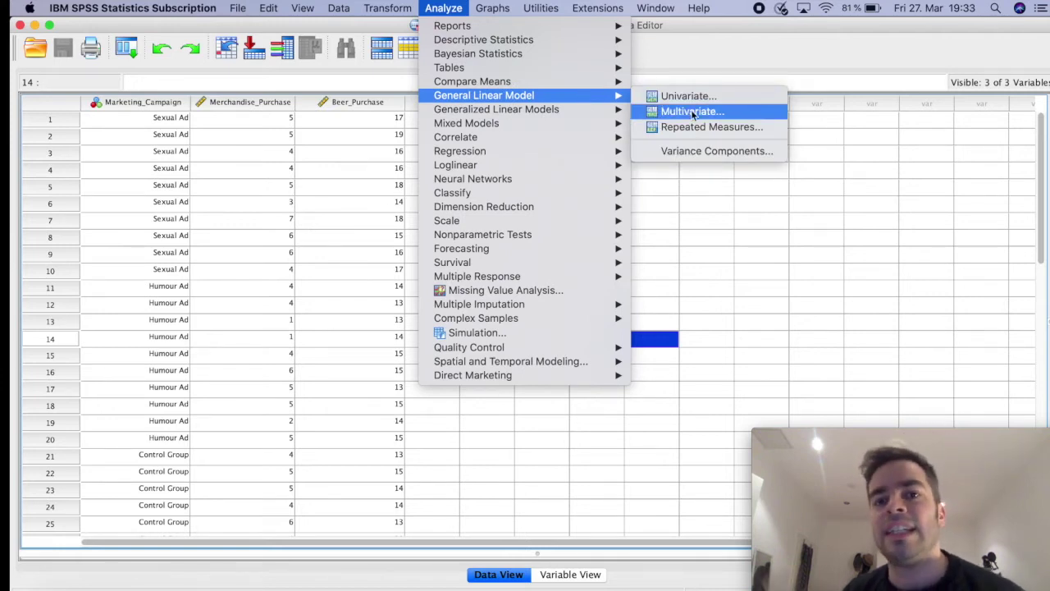
click(738, 114)
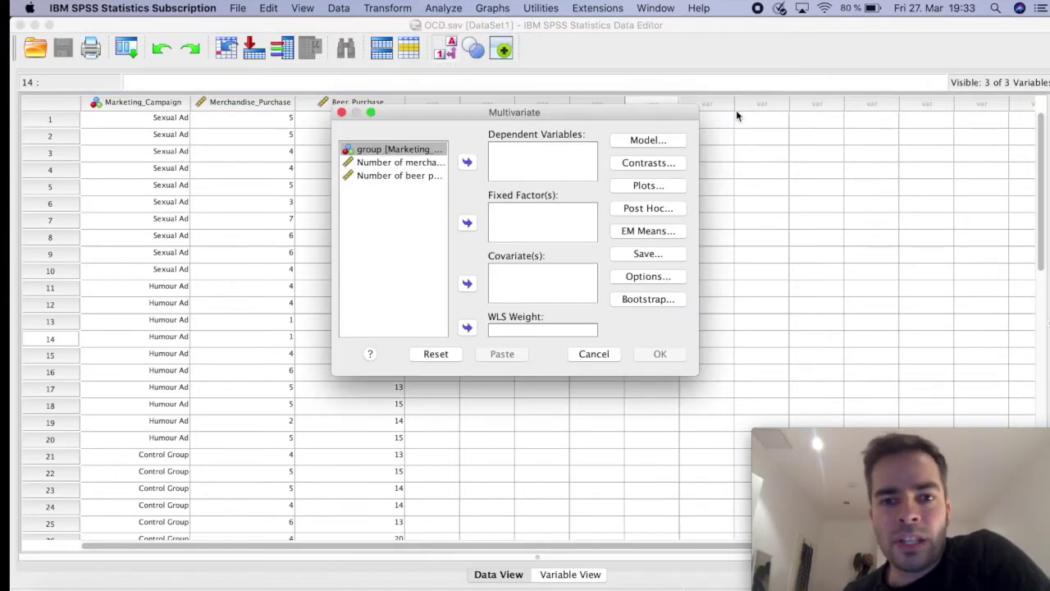
Make merchandise and beer purchases the dependent variables and Marketing_Campaign the fixed factor.
drag(591, 112, 589, 89)
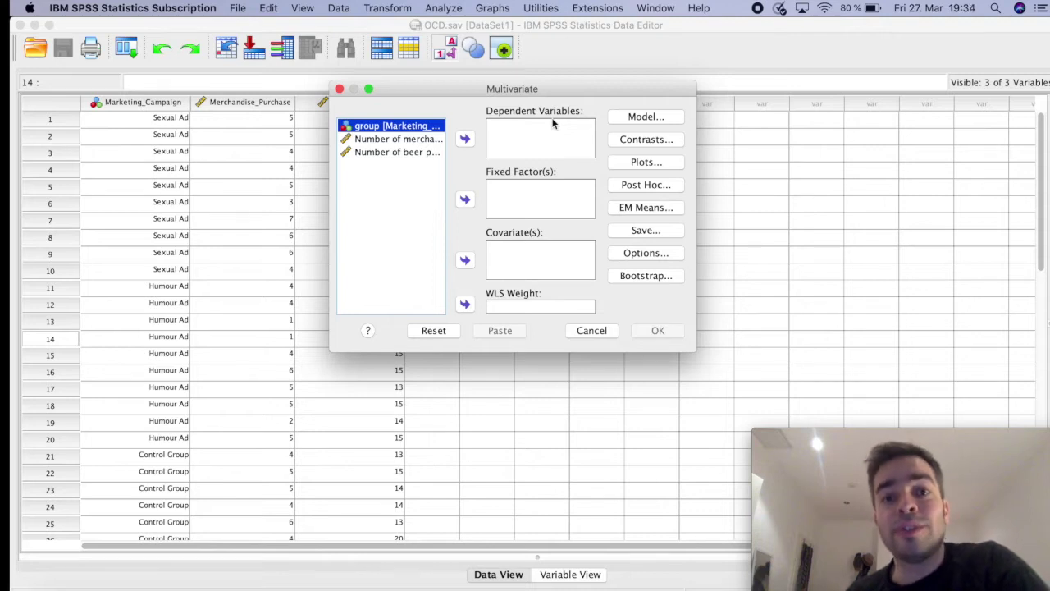
click(402, 140)
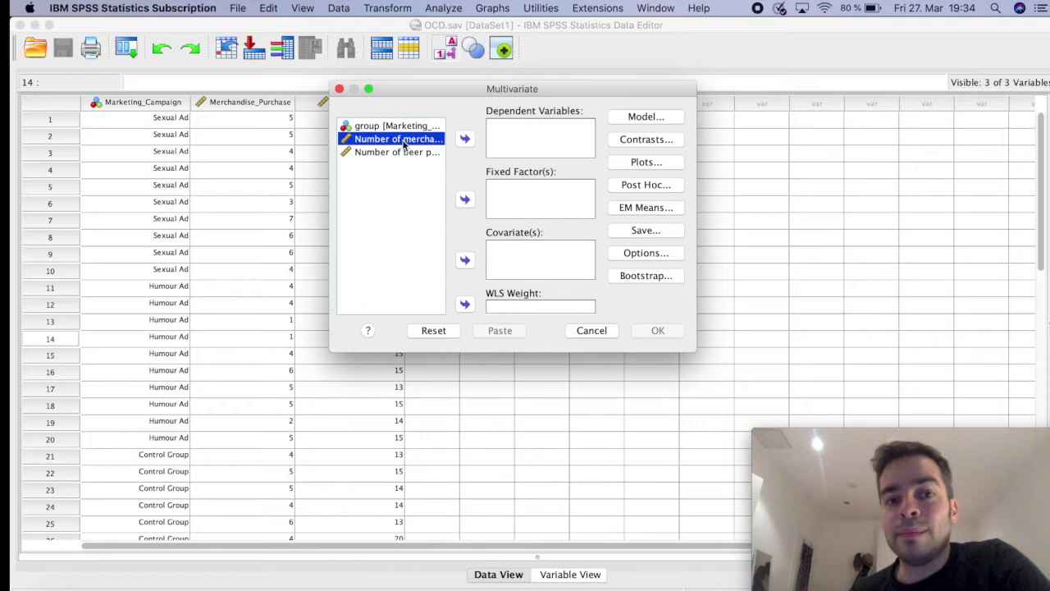
click(464, 139)
click(401, 141)
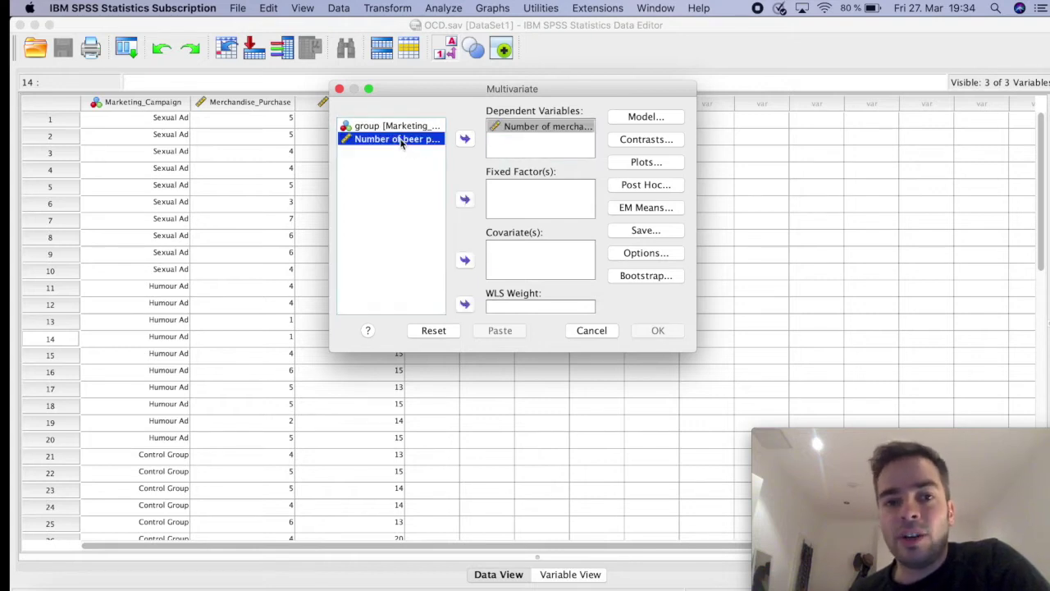
click(464, 139)
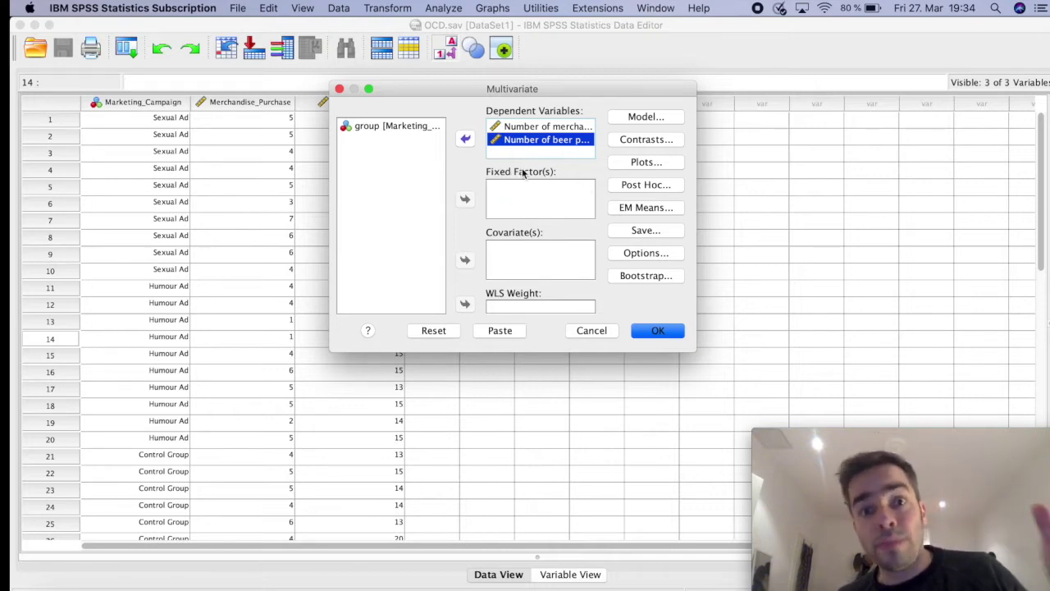
click(412, 127)
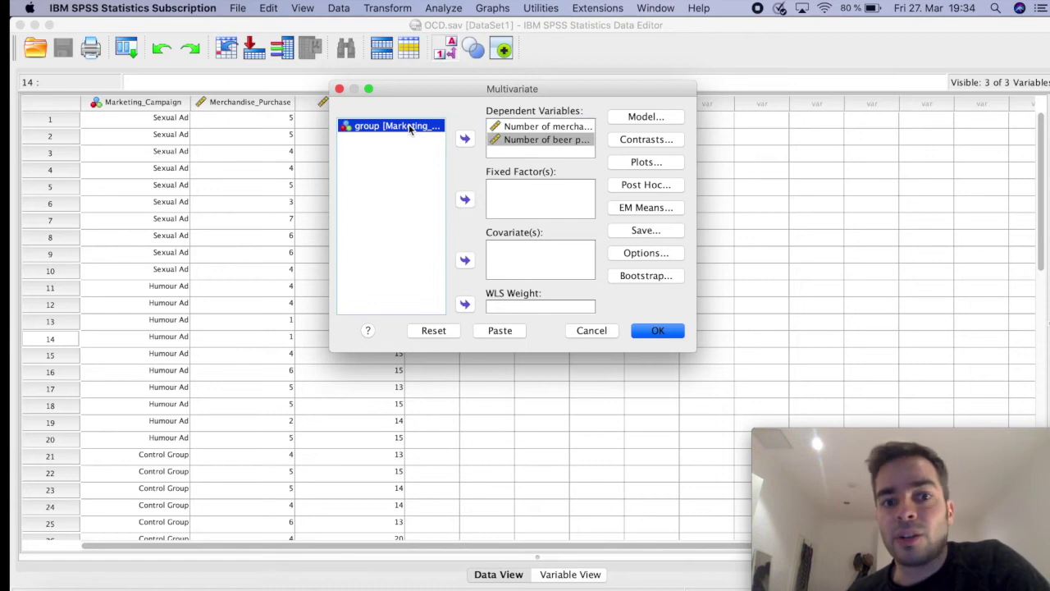
click(464, 199)
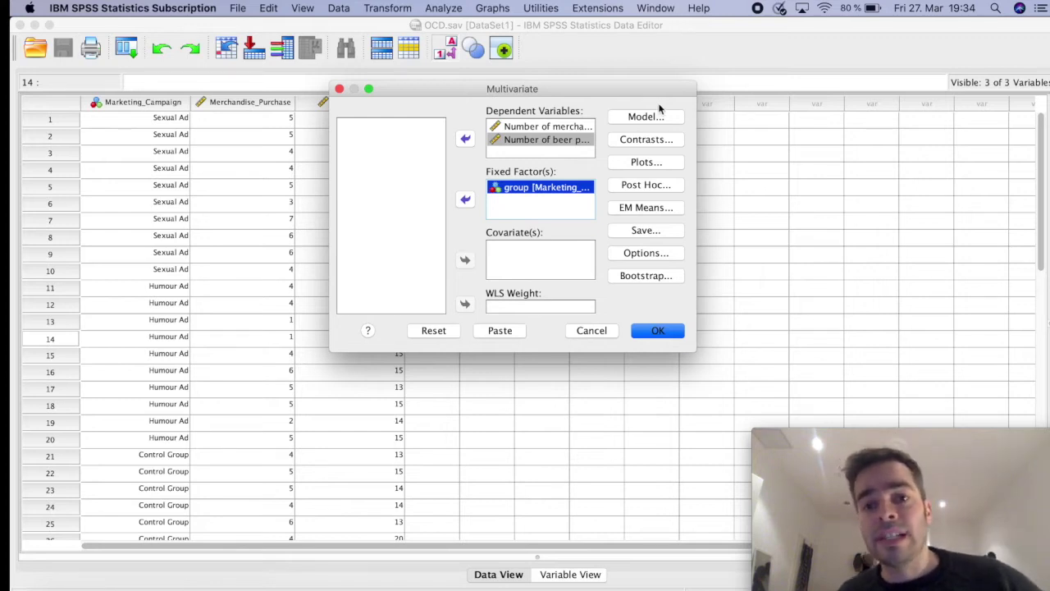
Give Marketing_Campaign a Simple contrast with Last as the reference category.
click(645, 140)
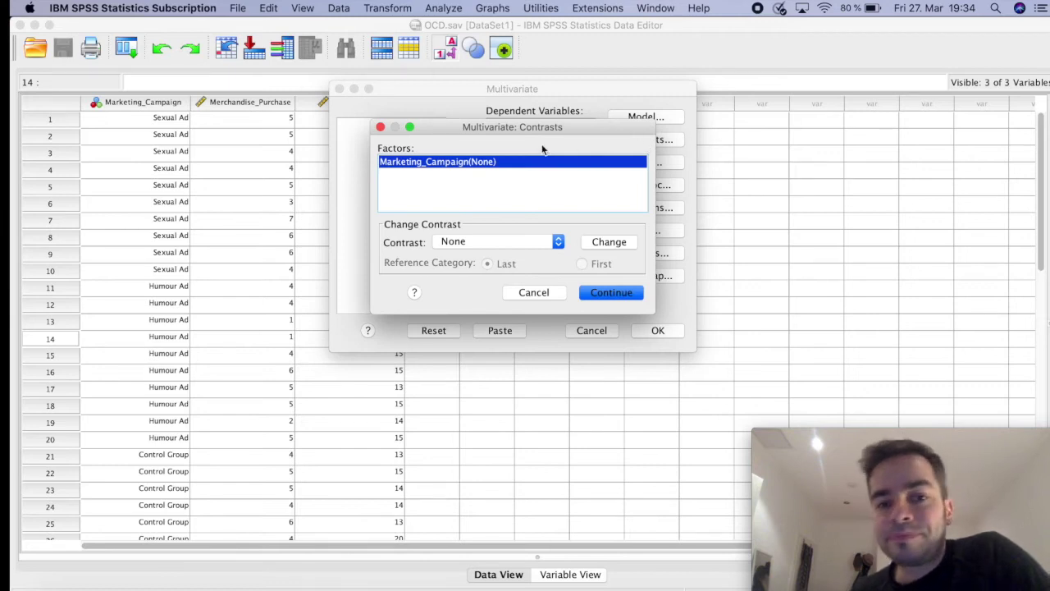
click(484, 244)
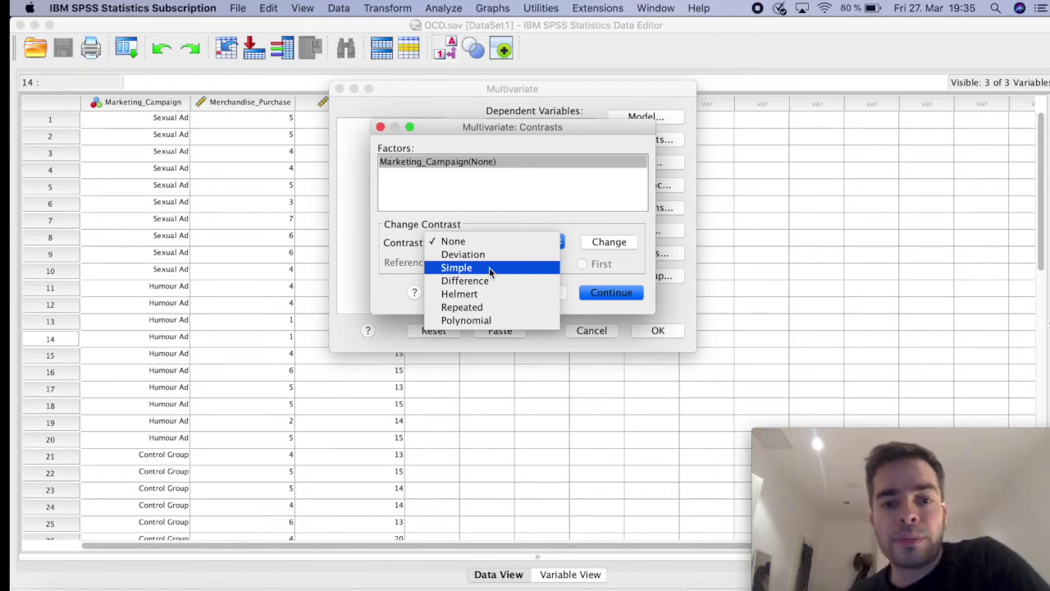
click(489, 268)
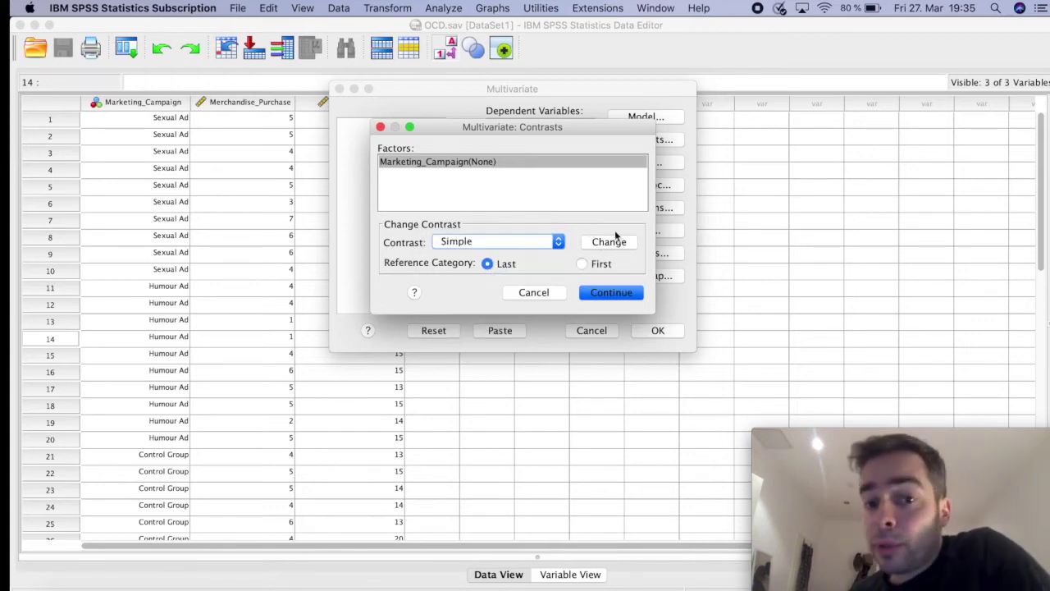
click(611, 244)
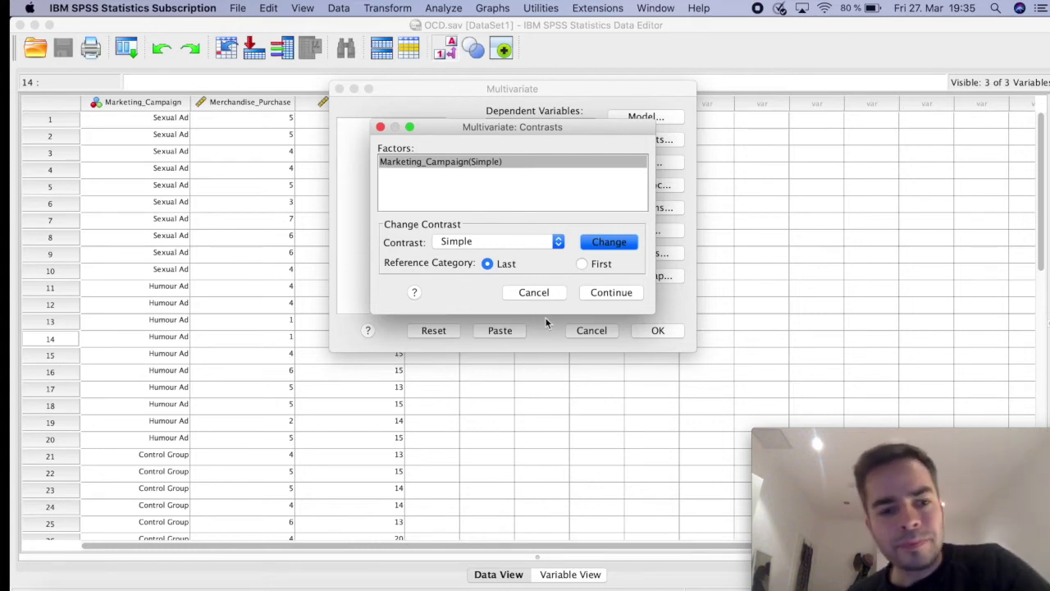
click(611, 293)
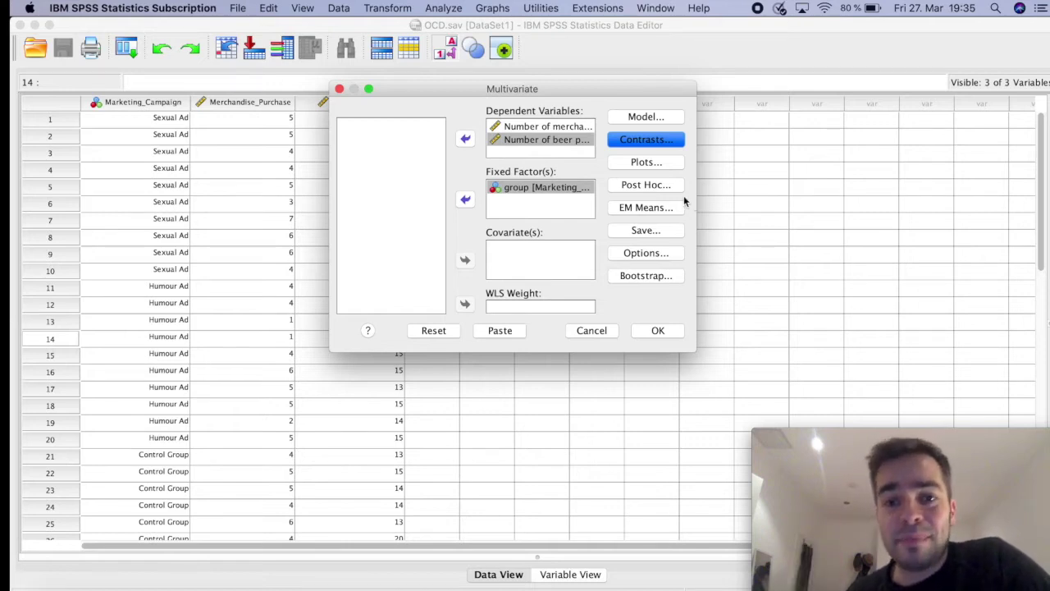
Add Marketing_Campaign to the post hoc tests and select Tukey.
click(650, 187)
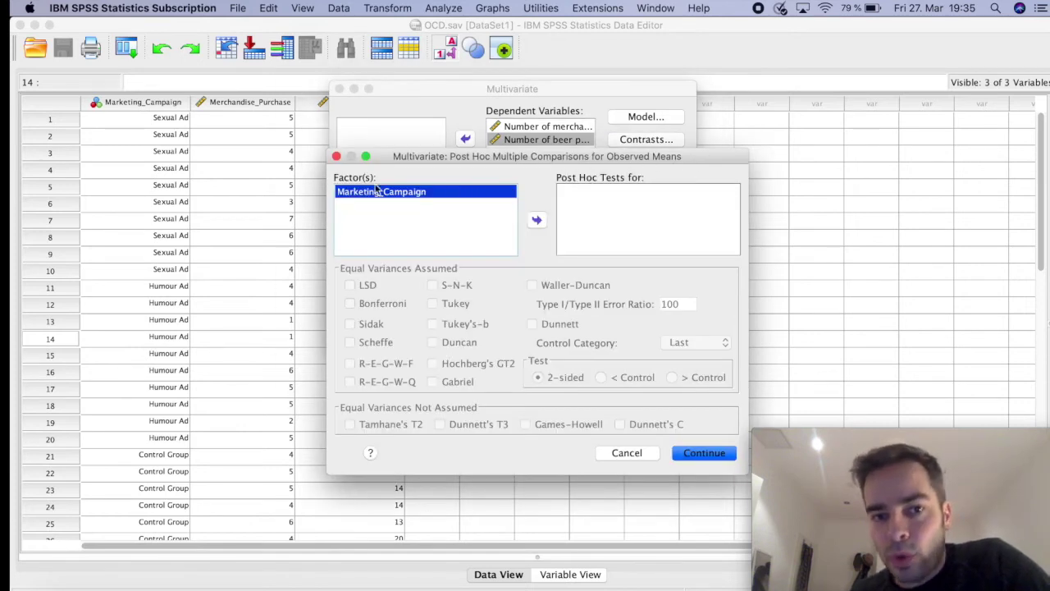
click(535, 220)
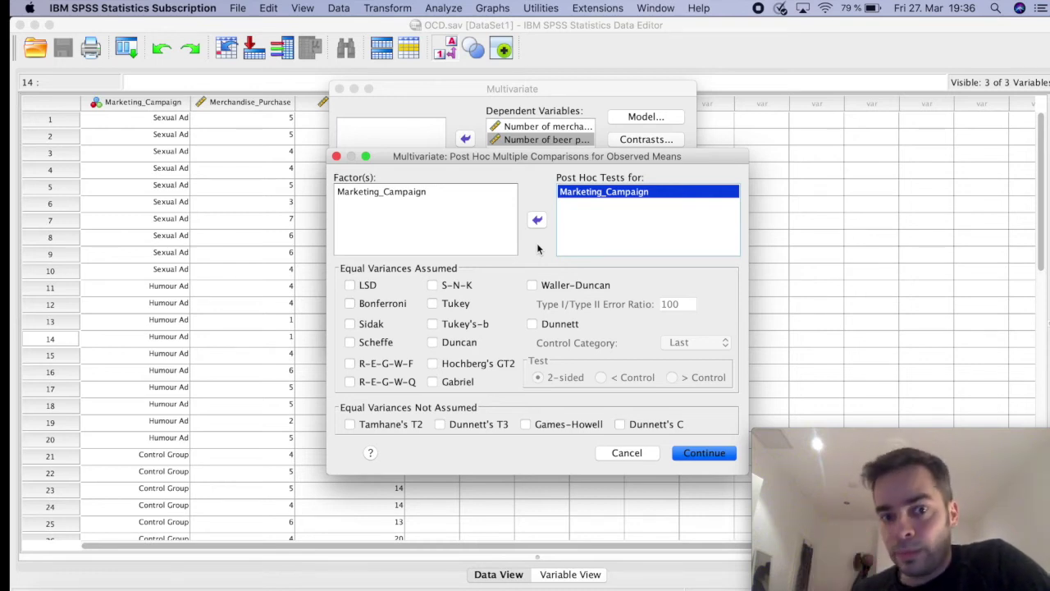
click(432, 304)
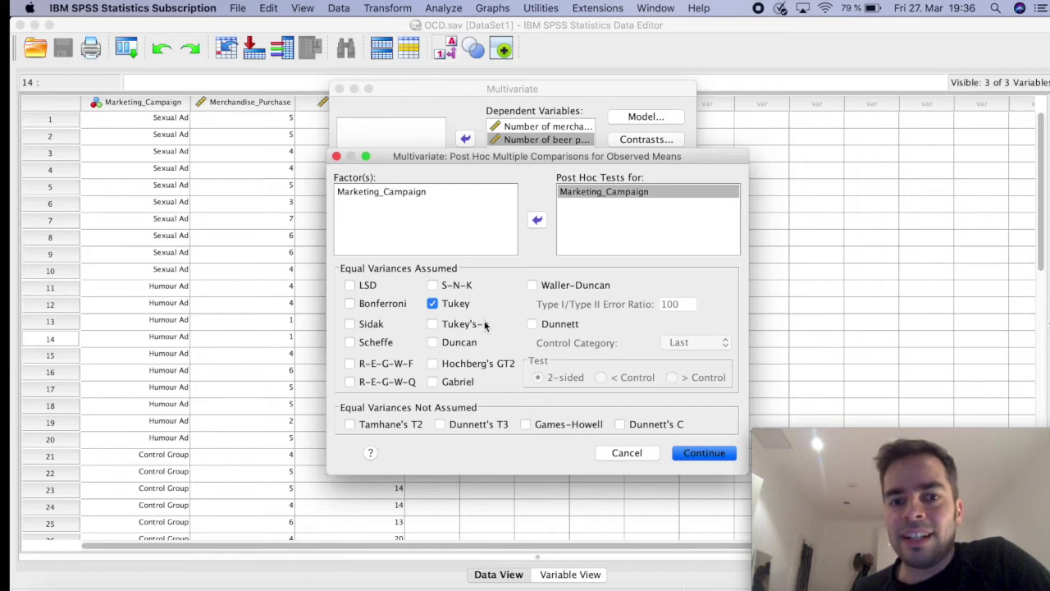
click(698, 457)
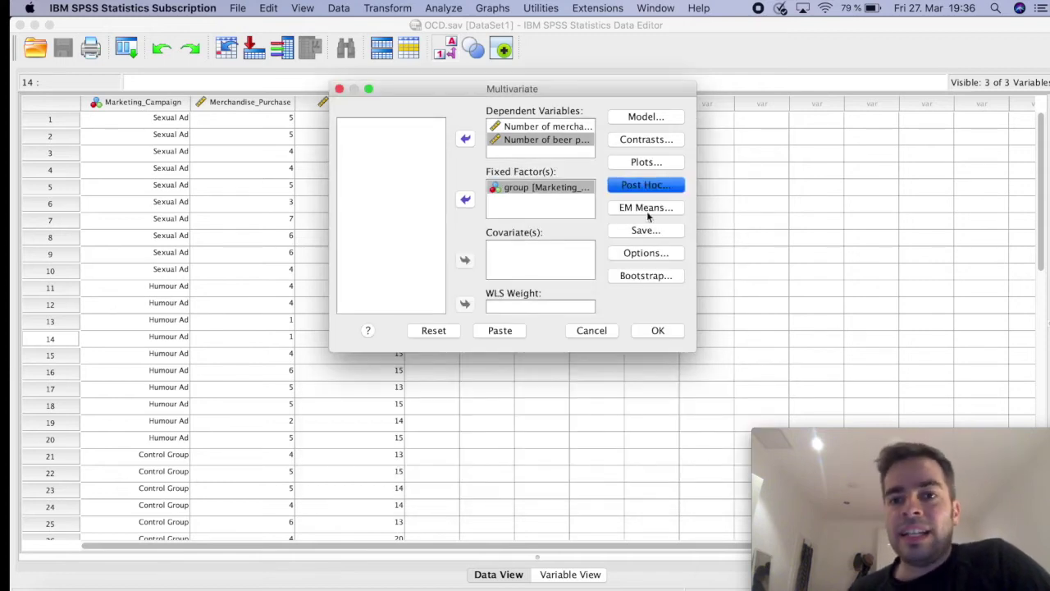
Display estimated marginal means for Marketing_Campaign in the EM Means settings.
click(647, 209)
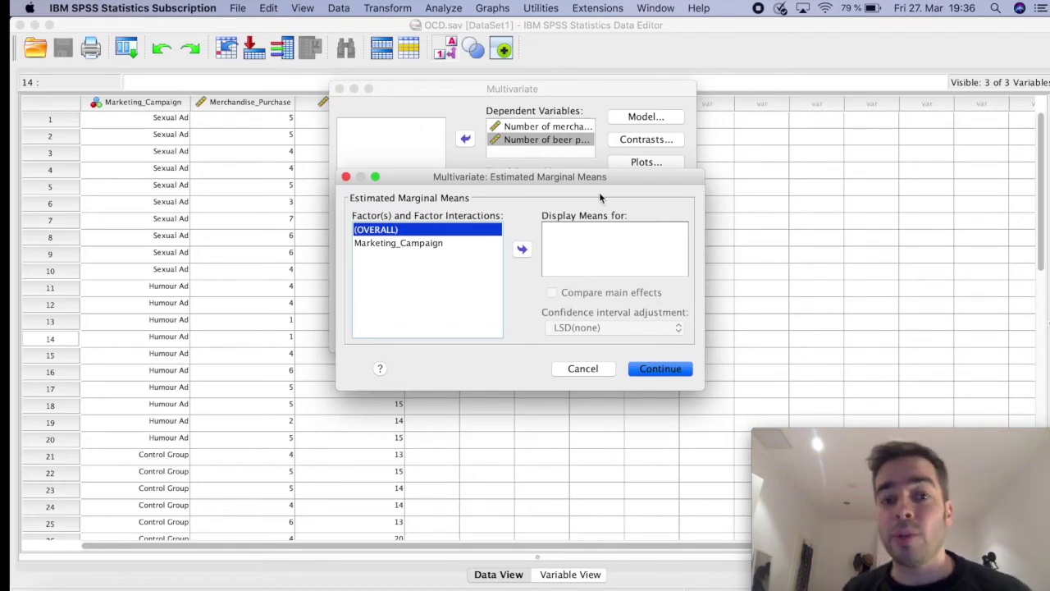
click(429, 244)
click(522, 249)
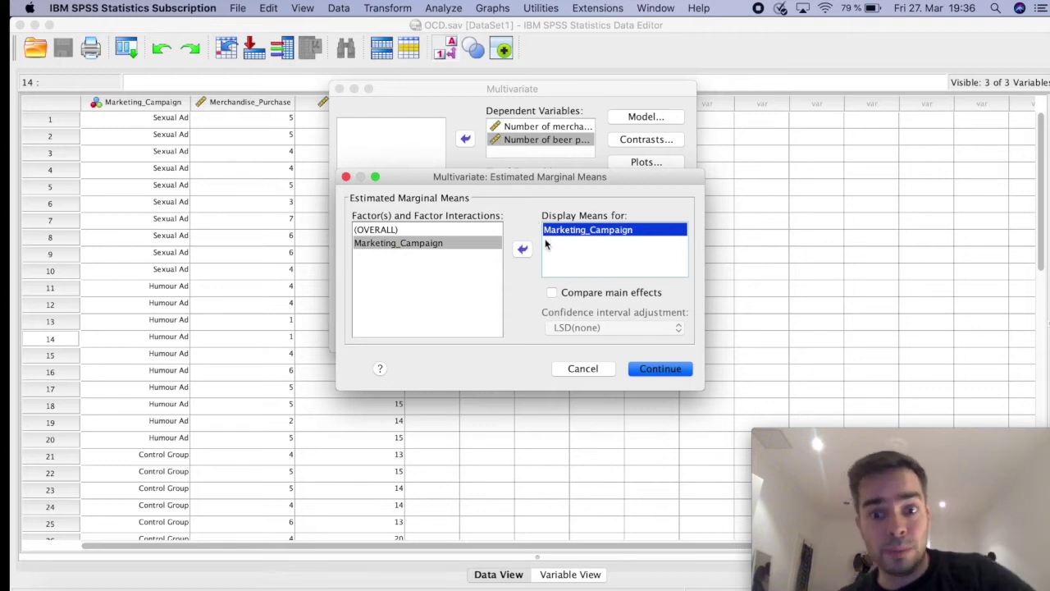
click(655, 370)
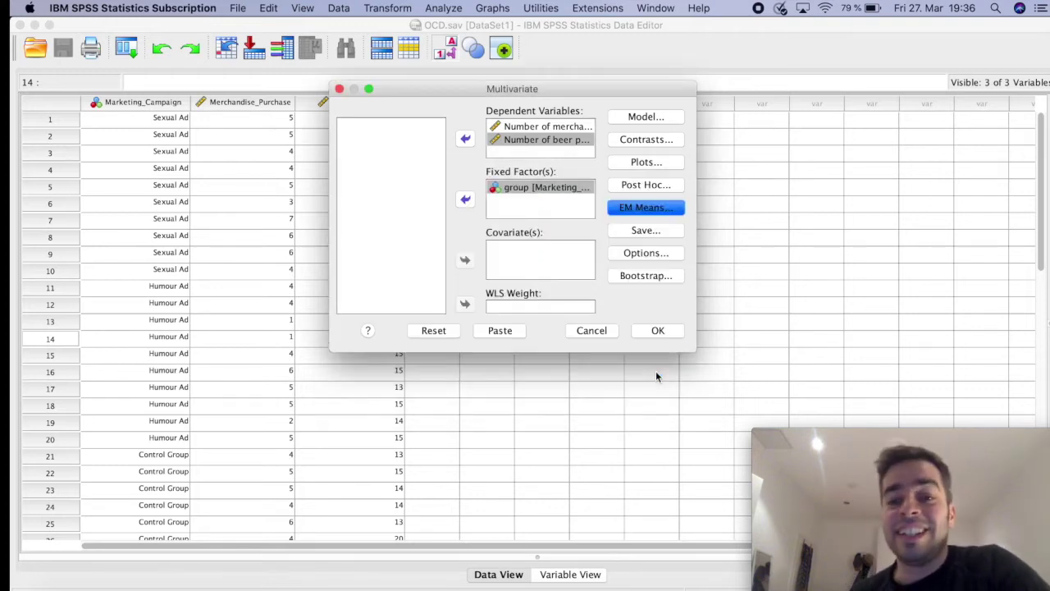
Enable descriptive statistics, effect size estimates, observed power and homogeneity tests as output options.
click(653, 256)
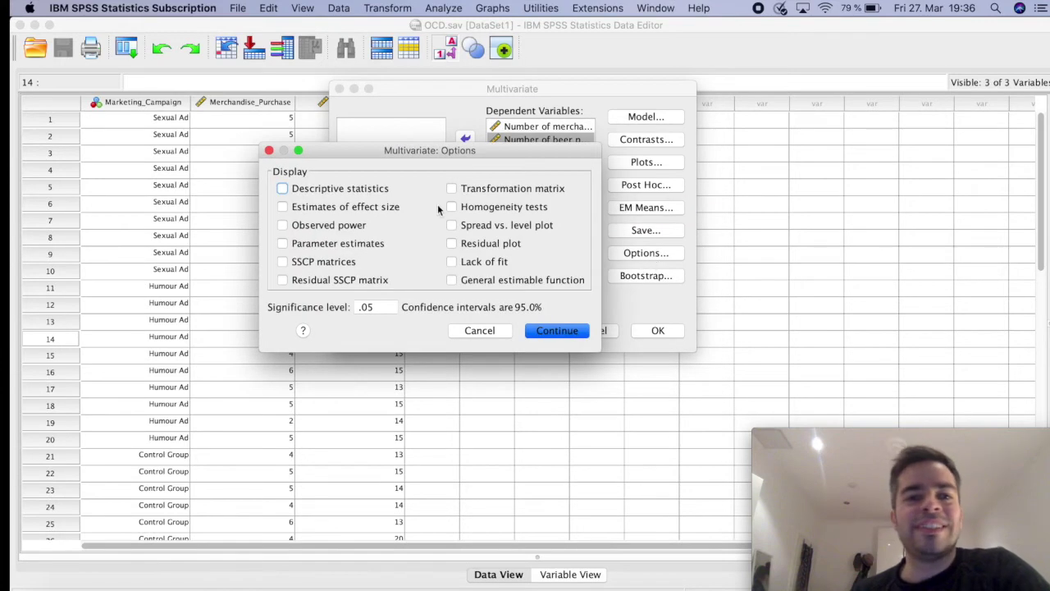
click(312, 191)
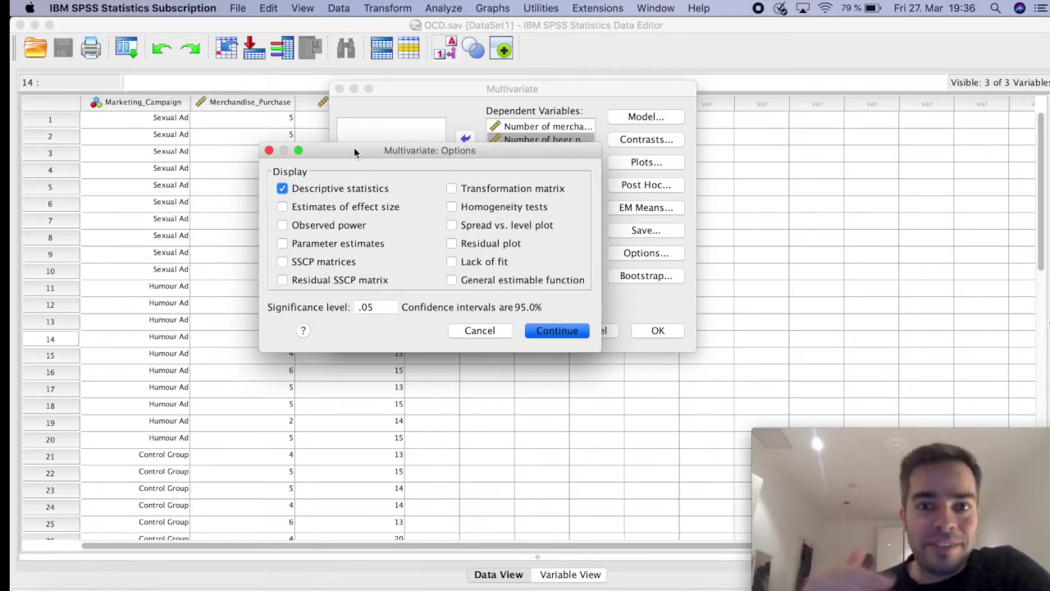
click(290, 209)
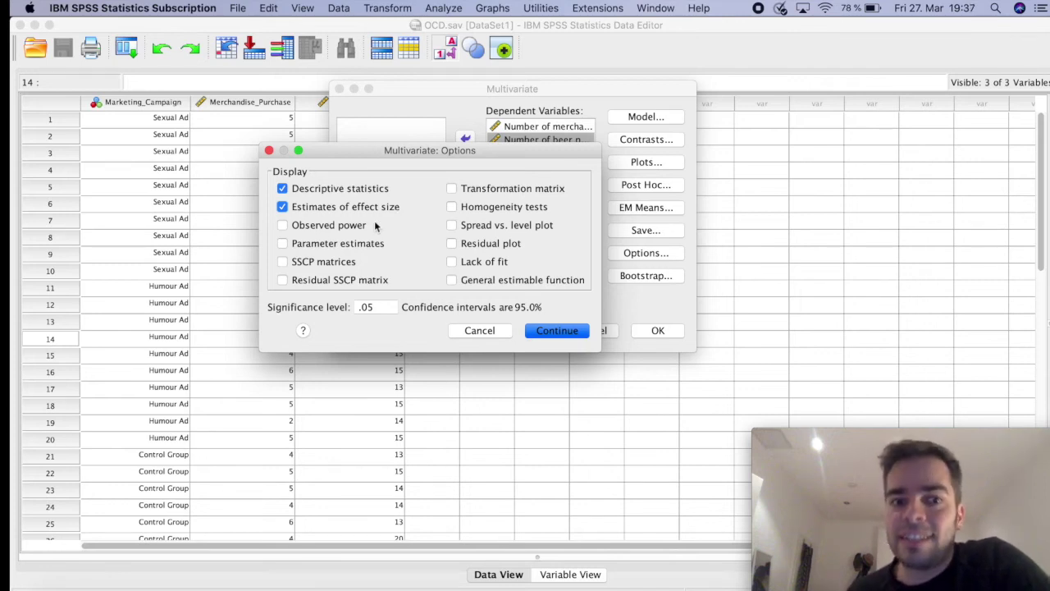
click(283, 233)
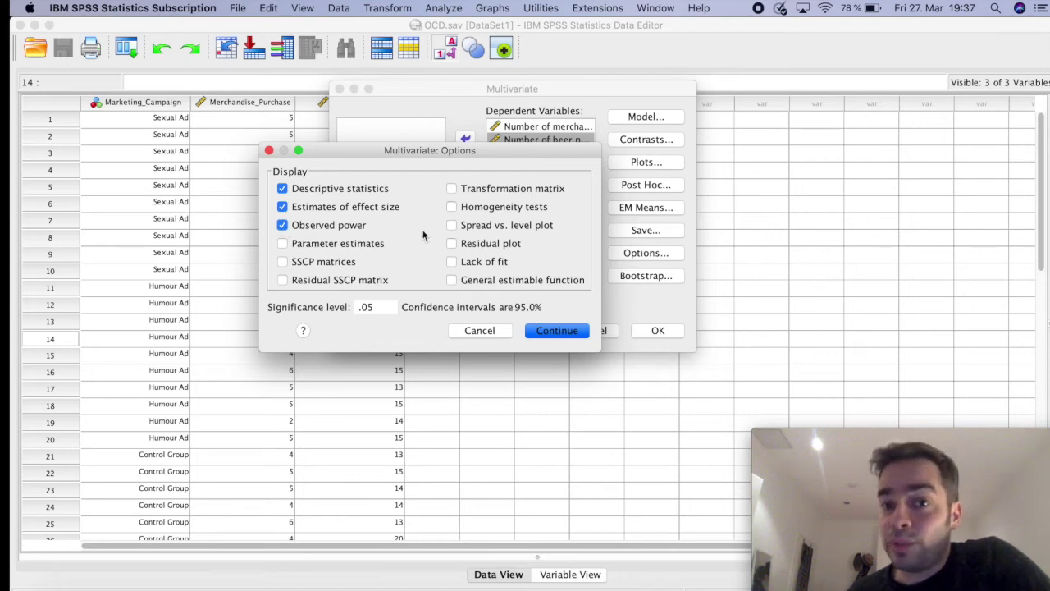
click(451, 208)
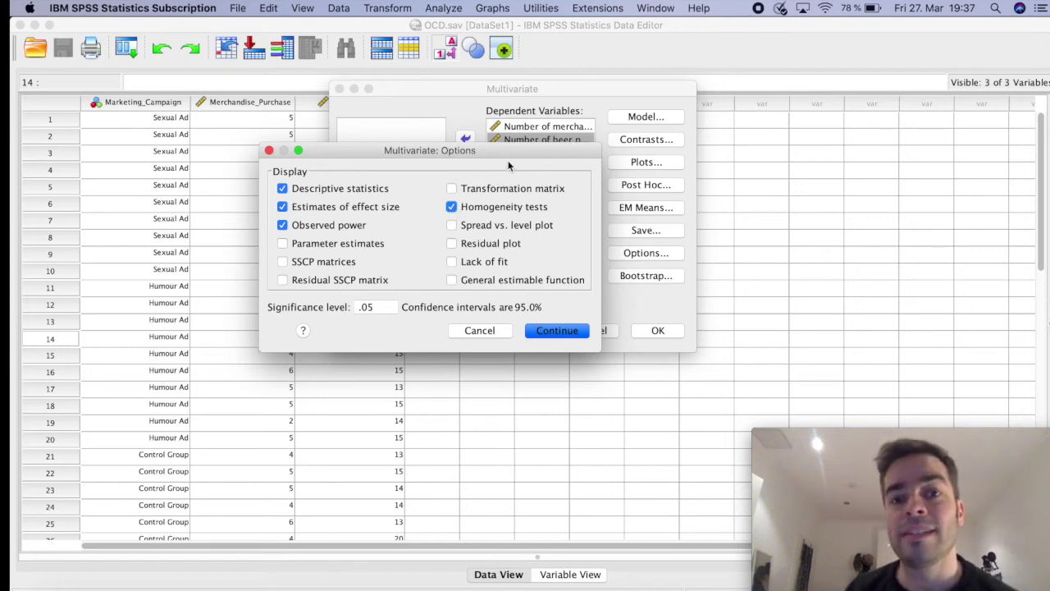
drag(509, 156, 509, 155)
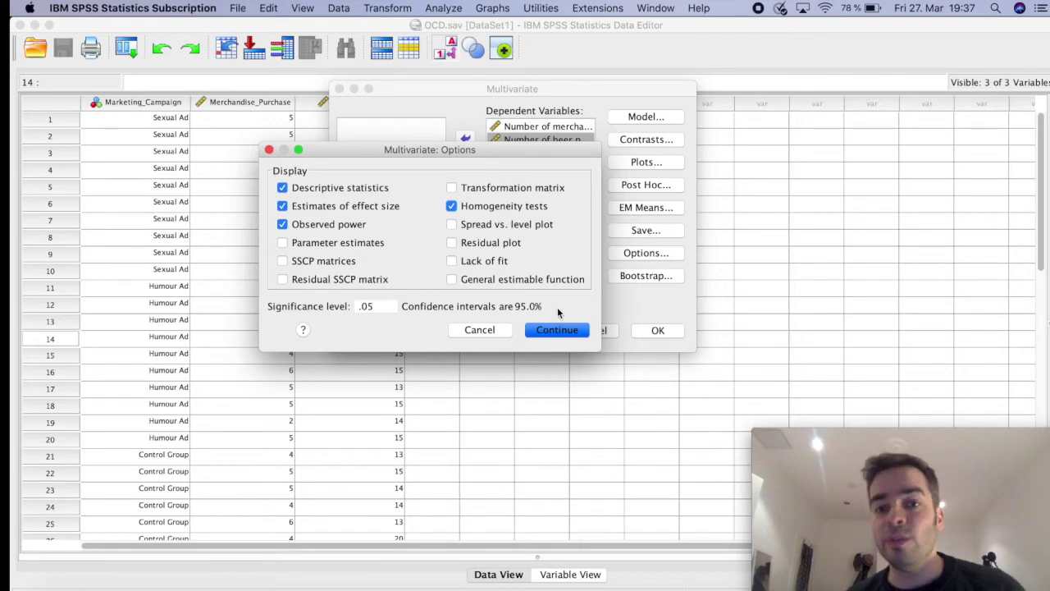
click(558, 332)
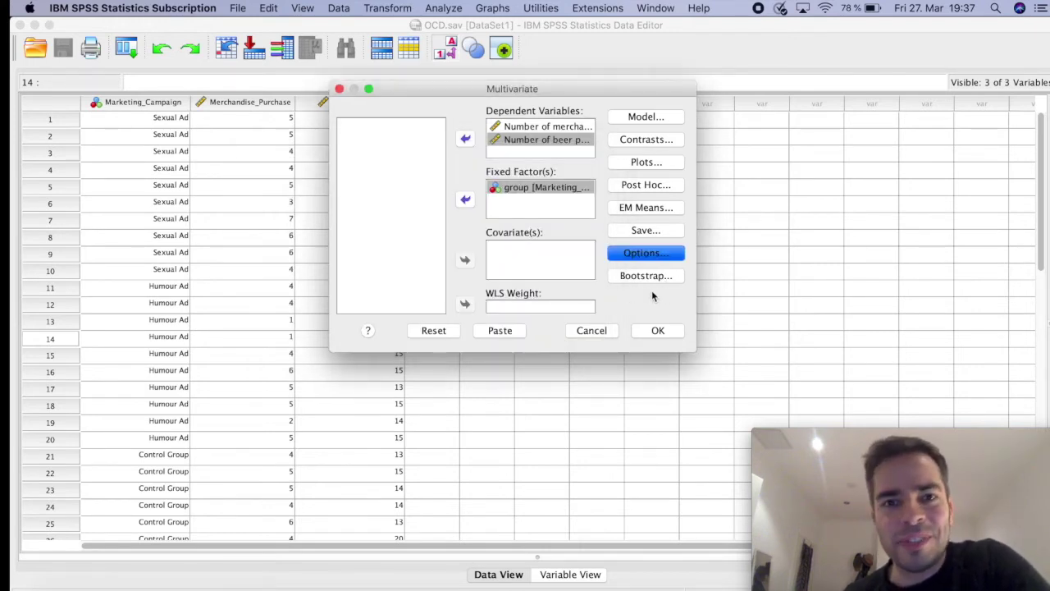
Run the MANOVA and review the Between-Subjects Factors and Descriptive Statistics tables.
click(657, 331)
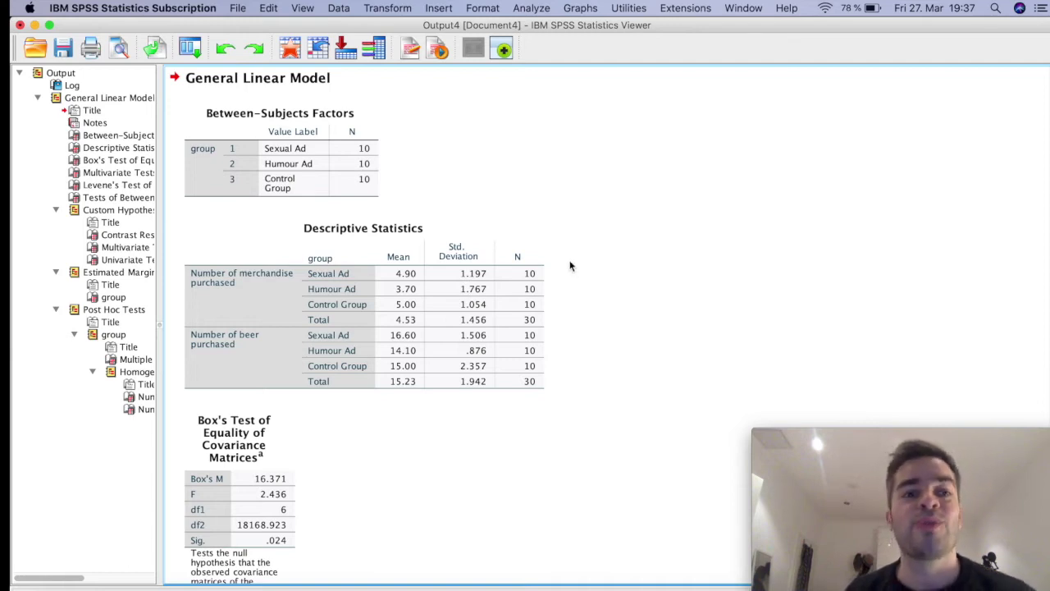
click(322, 174)
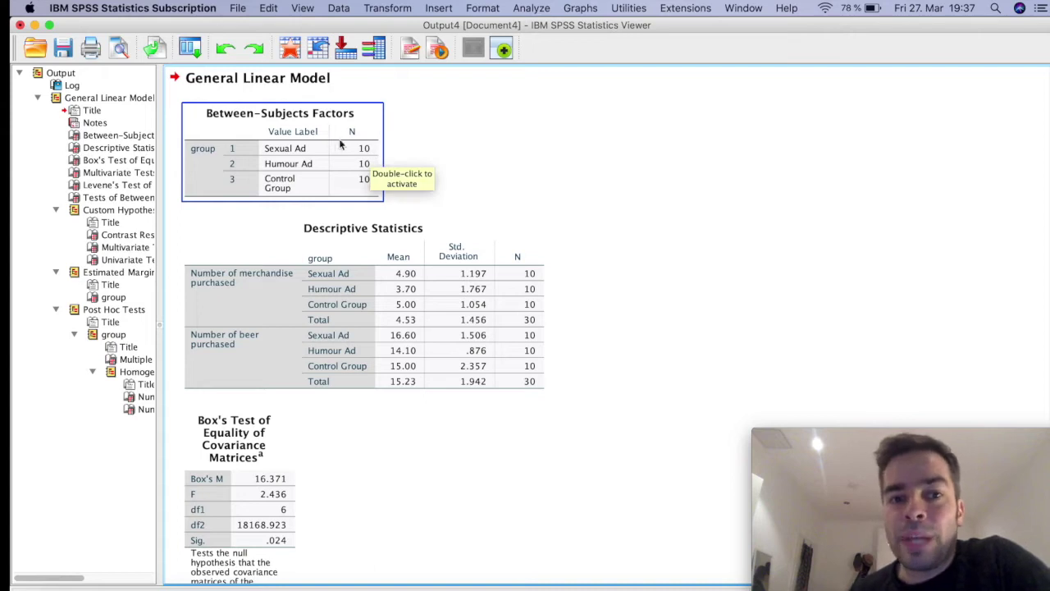
click(447, 169)
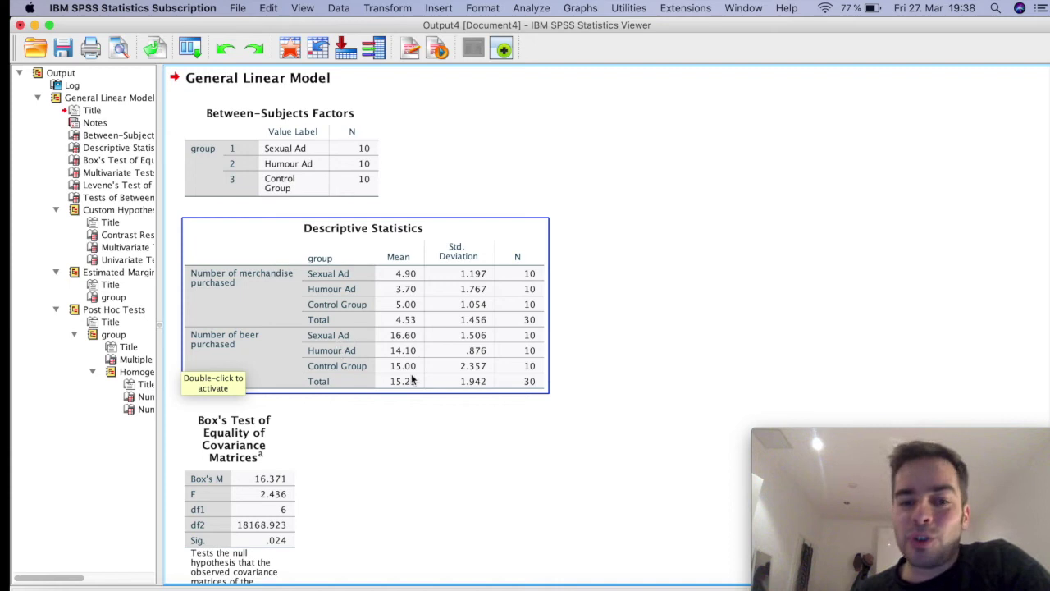
click(607, 359)
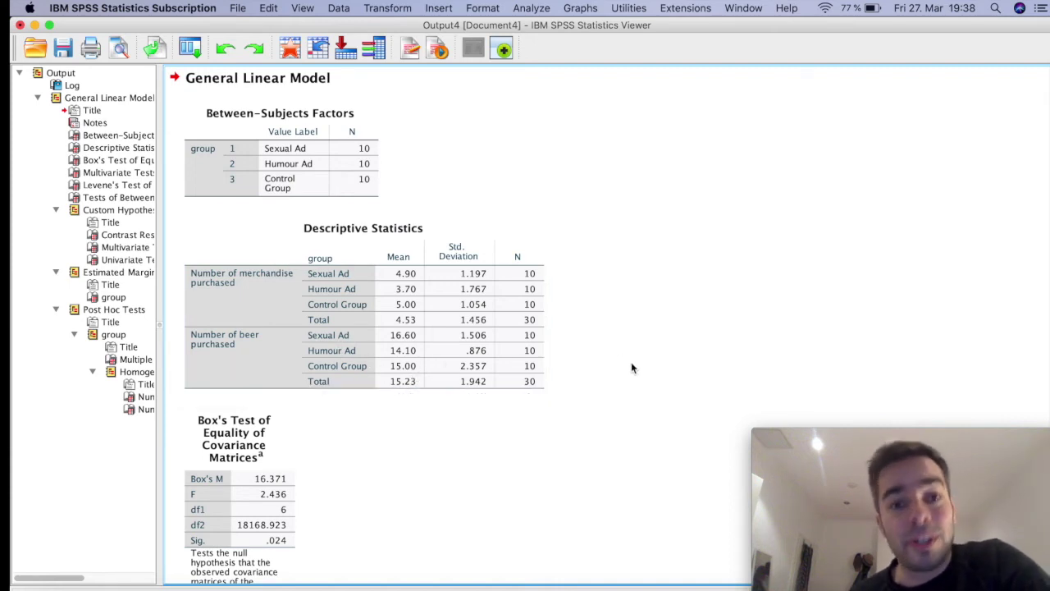
Inspect the Multivariate Tests table: Marketing_Campaign Pillai's Trace .415, Sig. .012.
scroll(631, 367, down, 5)
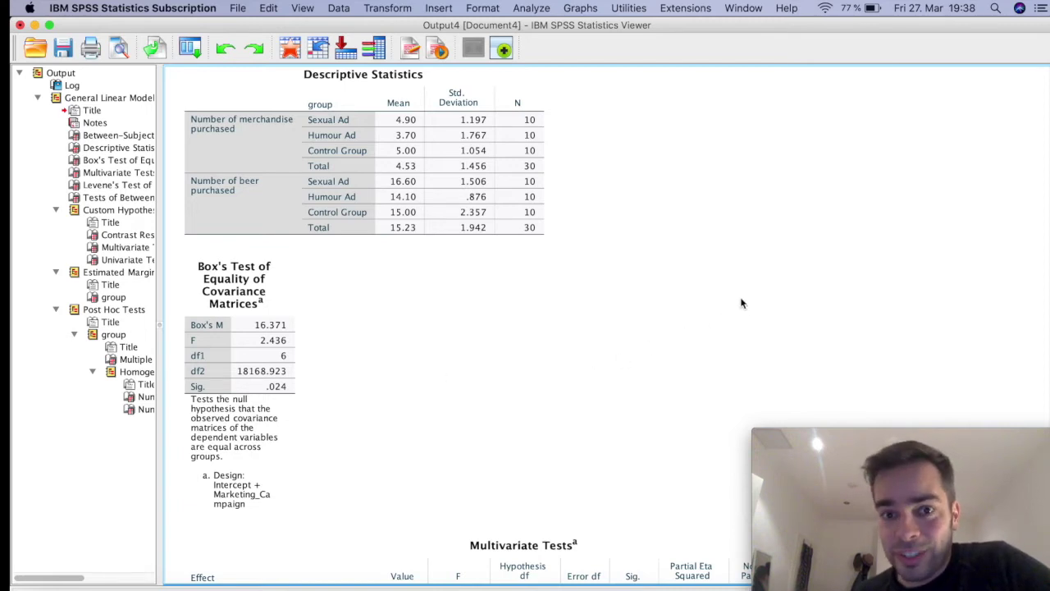
scroll(741, 303, down, 5)
scroll(741, 304, down, 4)
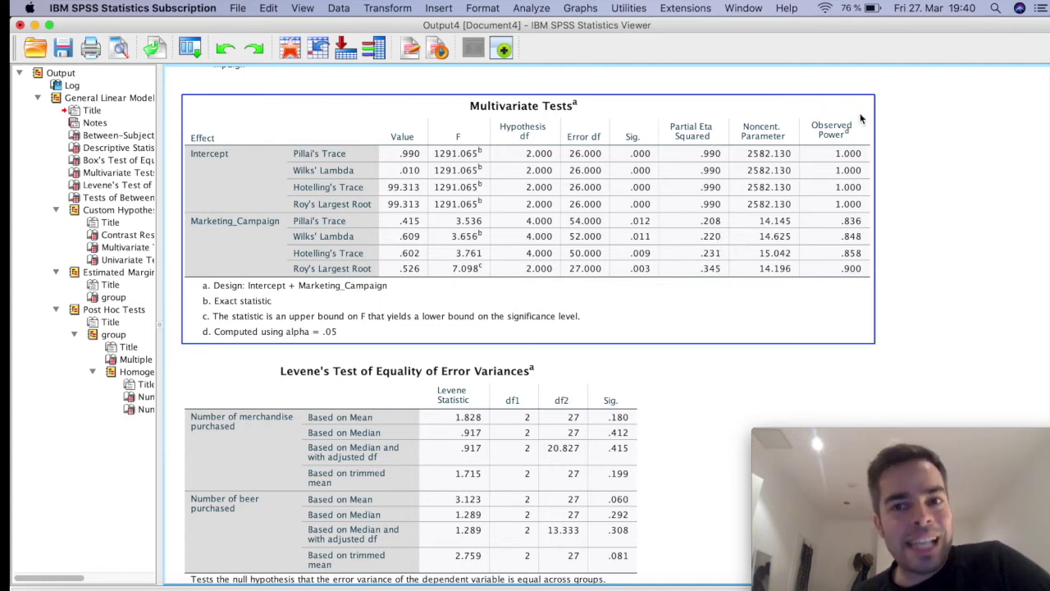
click(919, 261)
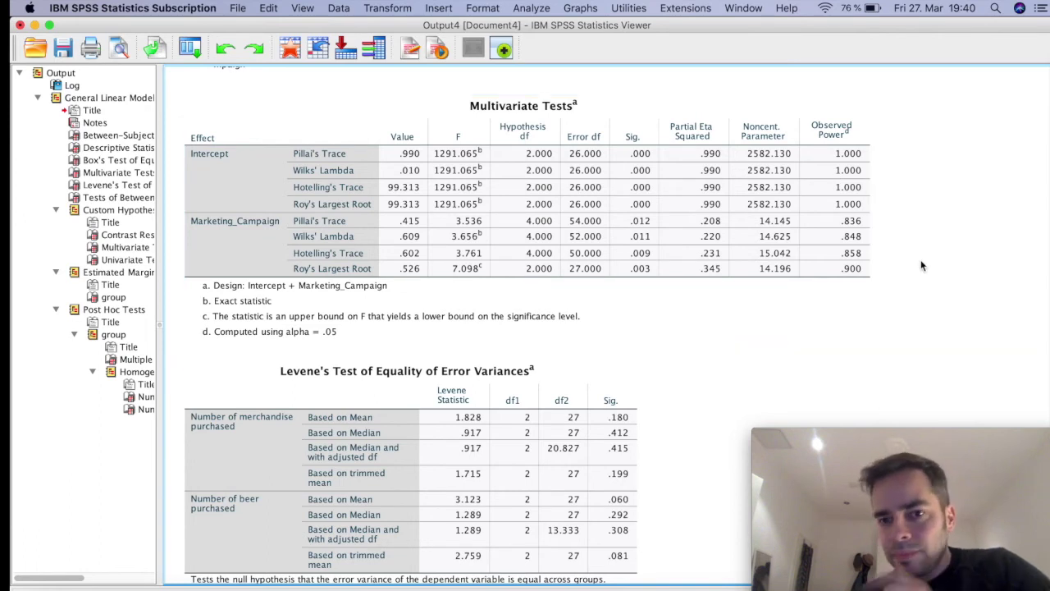
click(877, 329)
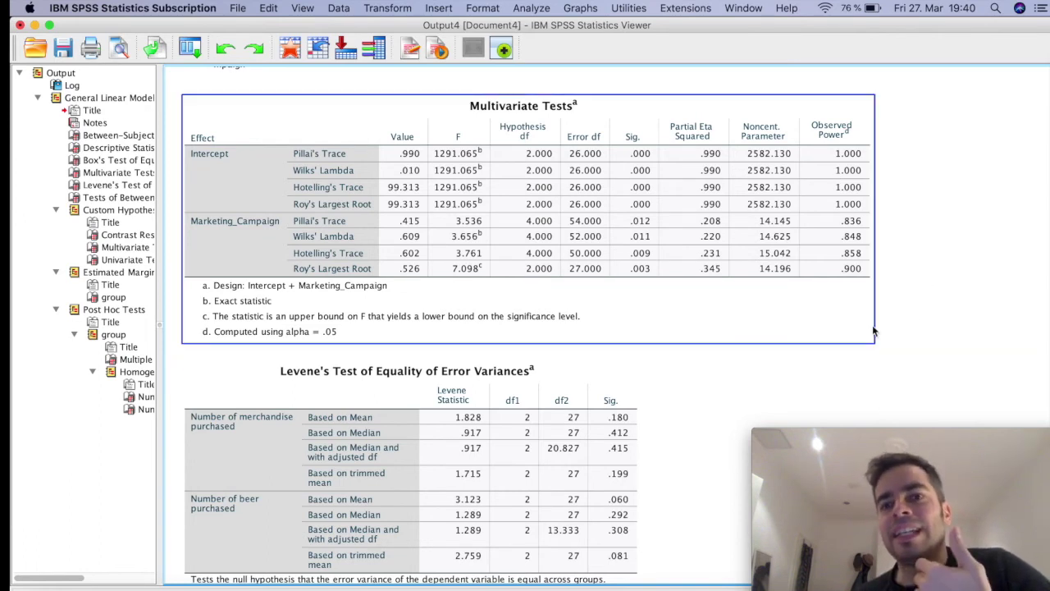
click(937, 332)
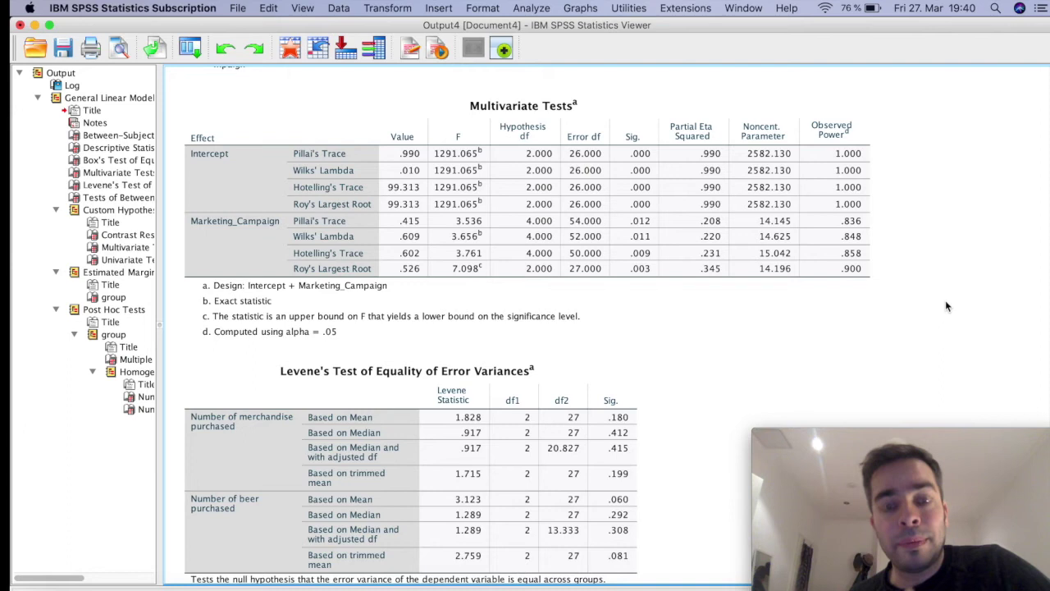
click(848, 341)
click(781, 359)
Review Levene's Test of Equality of Error Variances, confirming all tests are non-significant.
scroll(780, 361, down, 5)
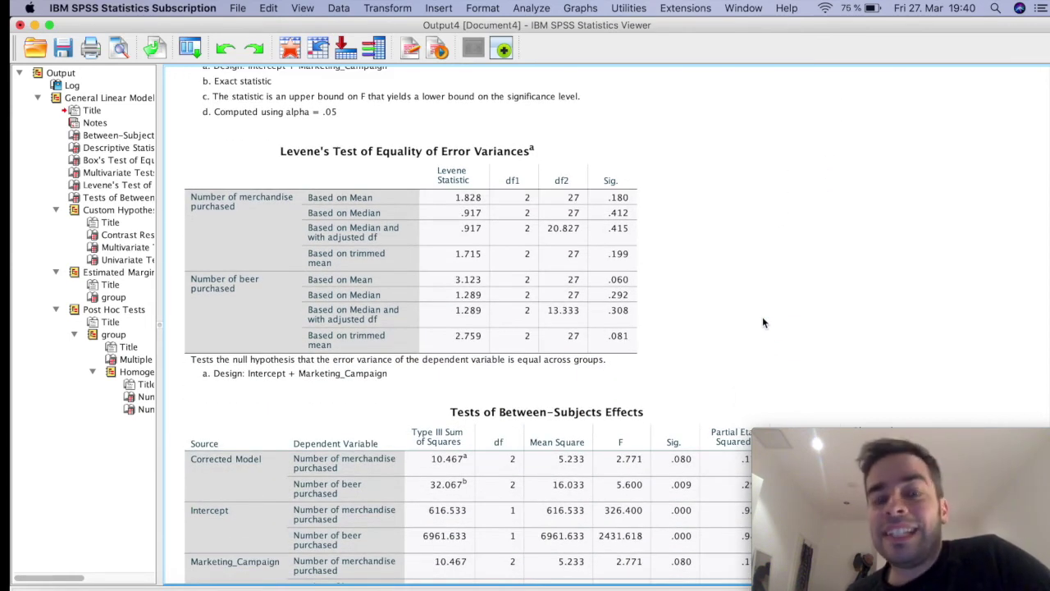
click(370, 184)
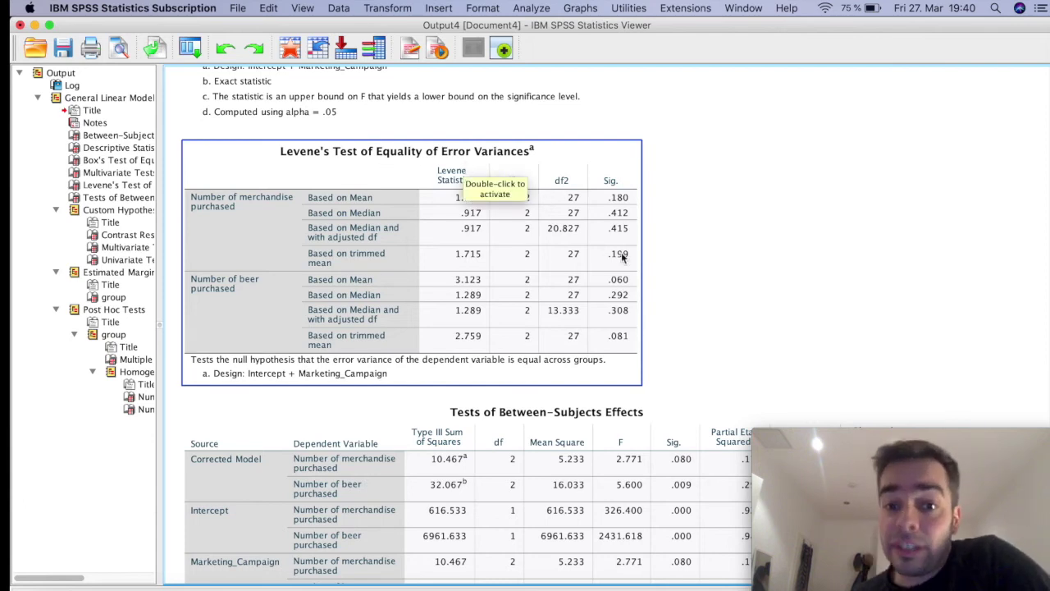
click(693, 283)
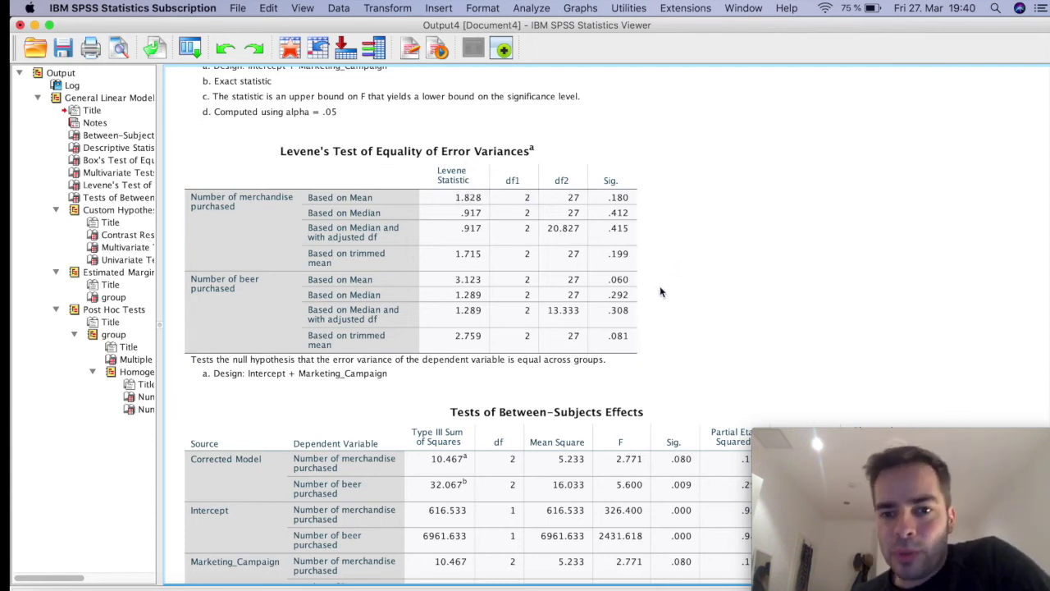
click(629, 174)
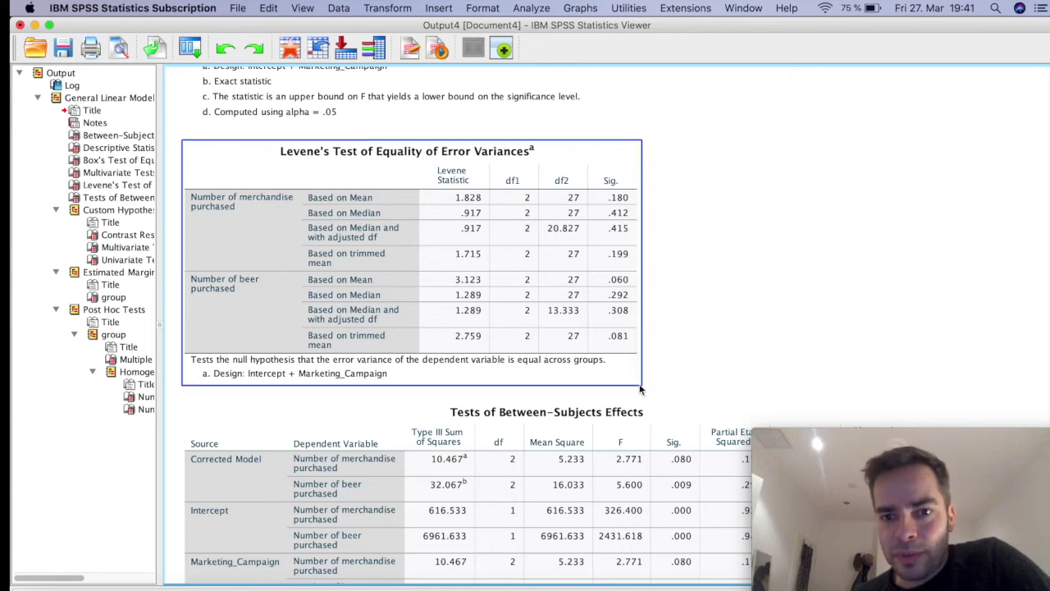
click(671, 325)
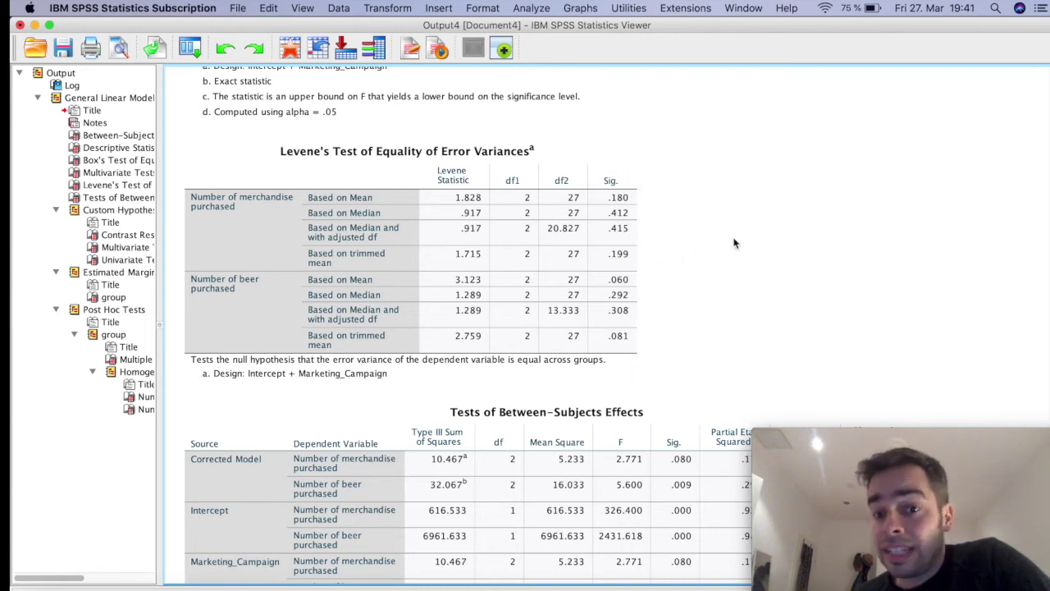
scroll(804, 253, down, 3)
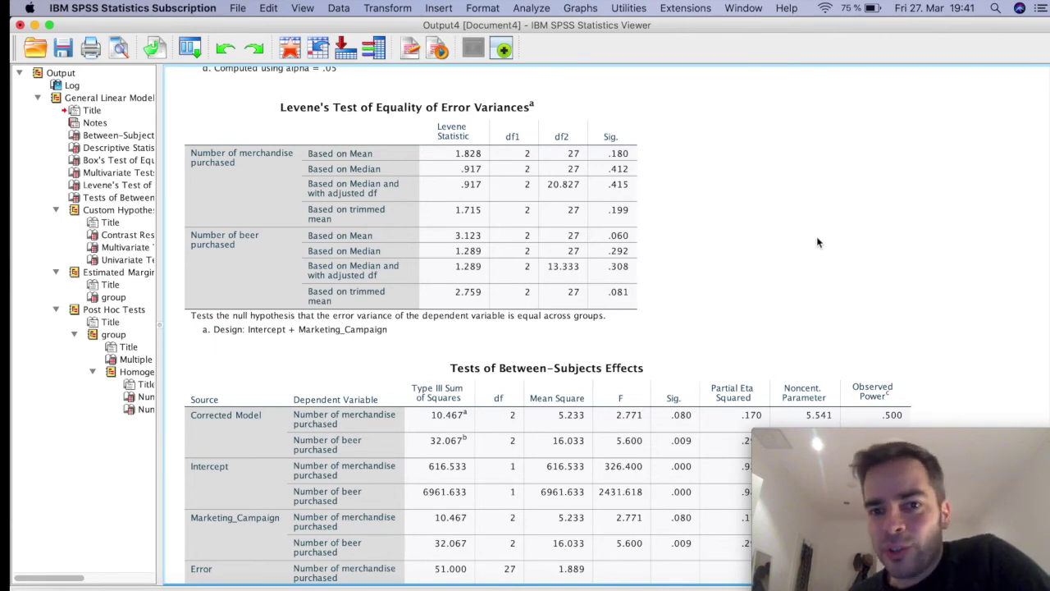
Review Between-Subjects Effects for beer (partial eta squared .293, power .815), then reach Custom Hypothesis Tests.
scroll(819, 228, down, 10)
click(820, 229)
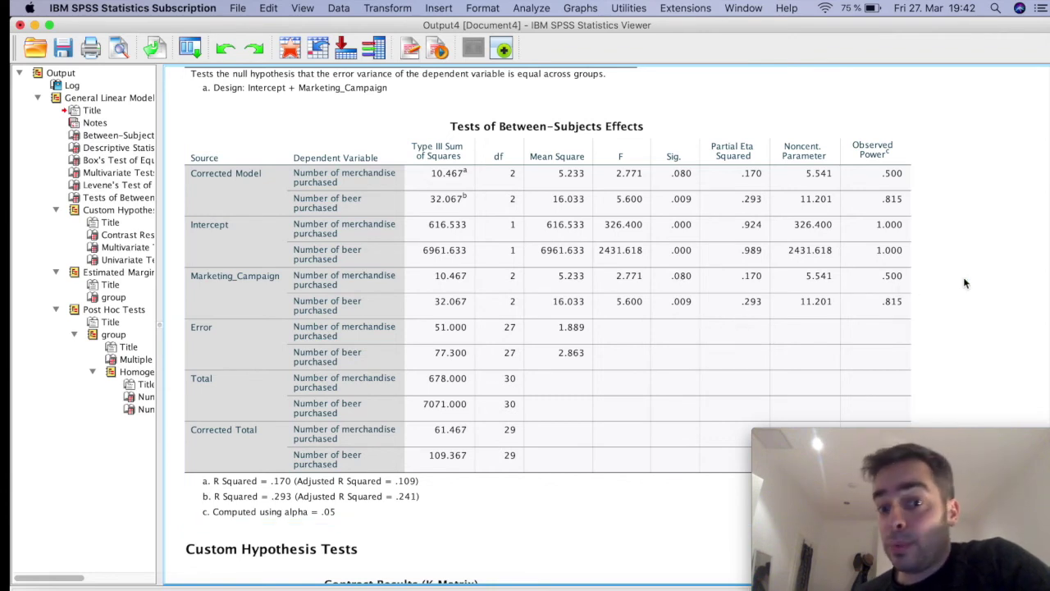
scroll(964, 283, down, 10)
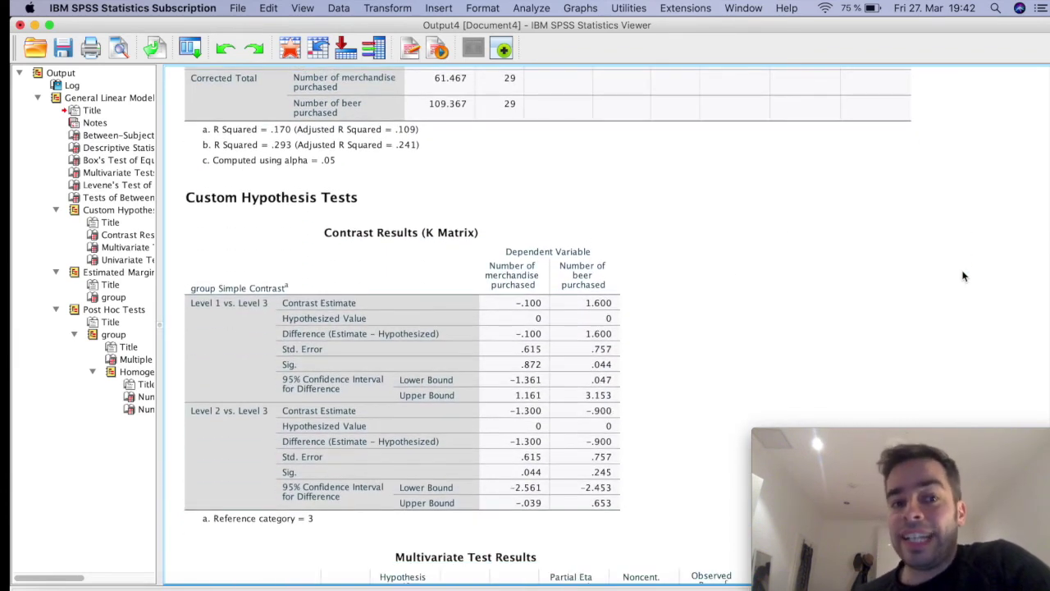
Bring the Contrast Results (K Matrix) table comparing Levels 1 and 2 against Level 3 into view.
scroll(964, 277, down, 5)
scroll(964, 276, up, 2)
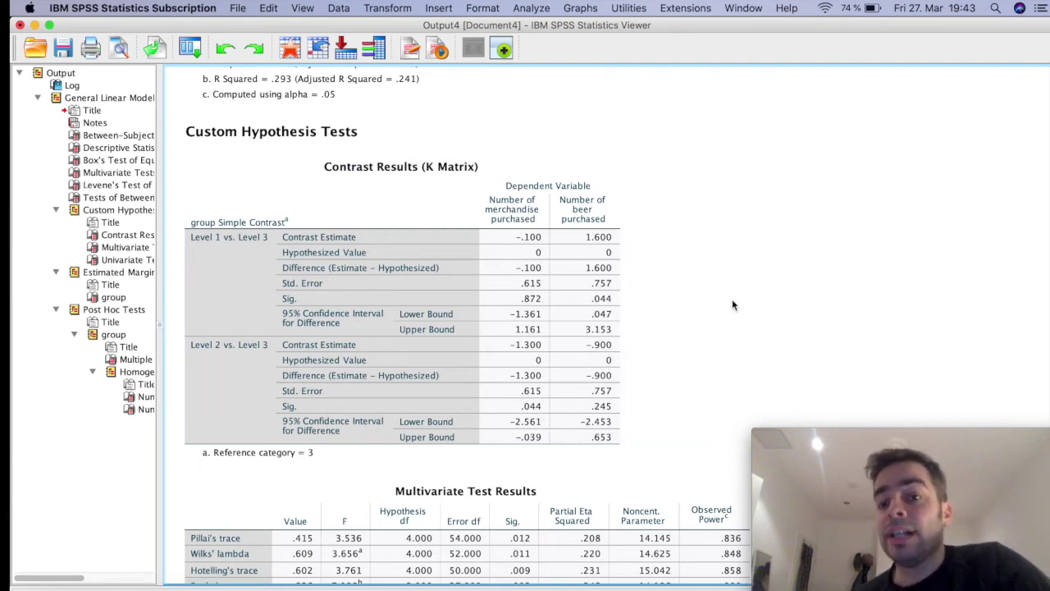
Scroll down to the contrast Multivariate Test Results table, select it, then deselect it.
scroll(784, 305, down, 5)
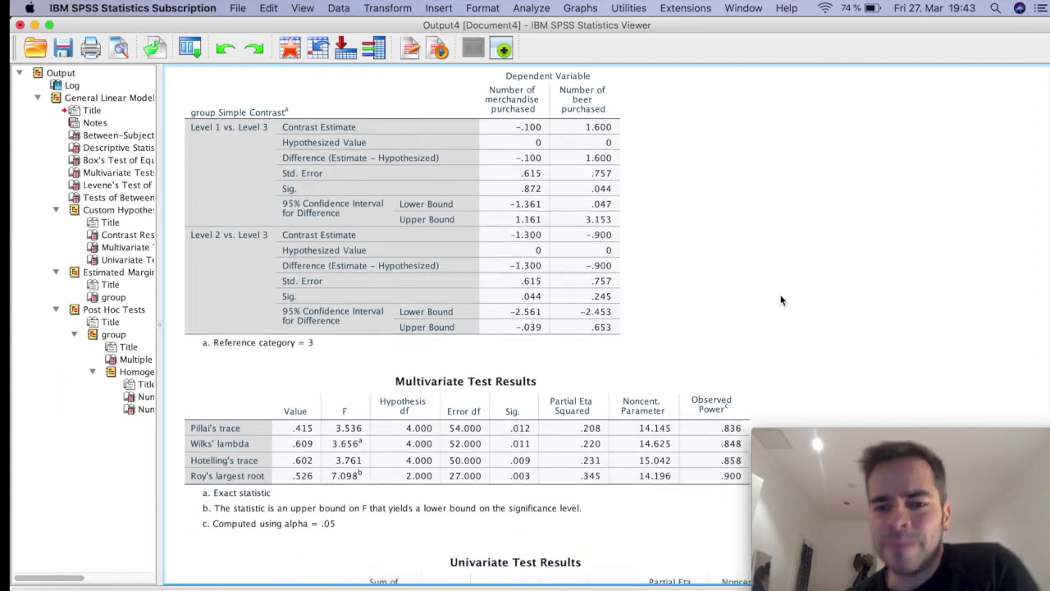
scroll(783, 300, down, 1)
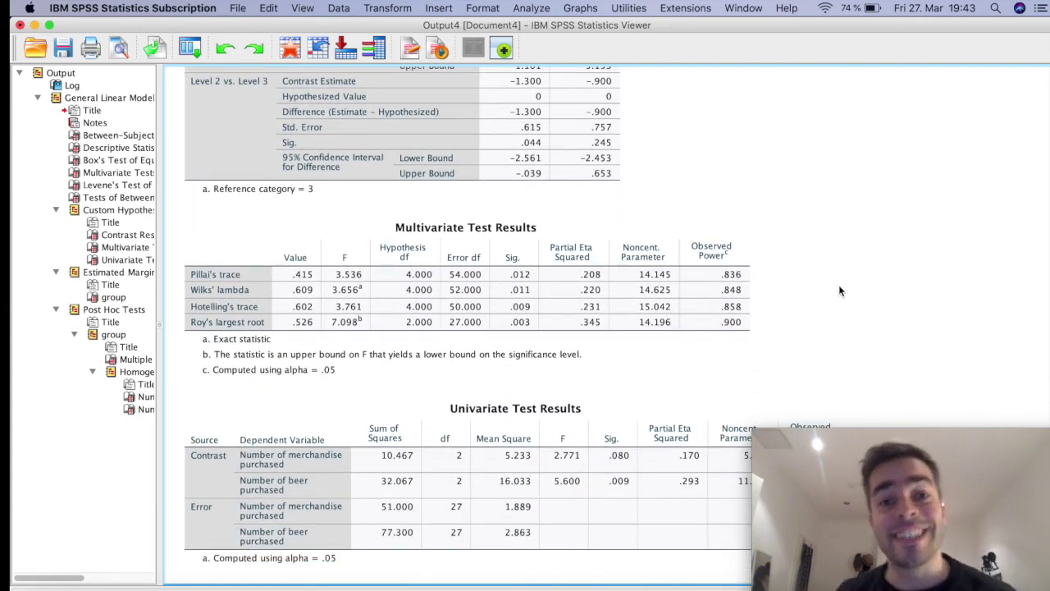
scroll(840, 290, down, 2)
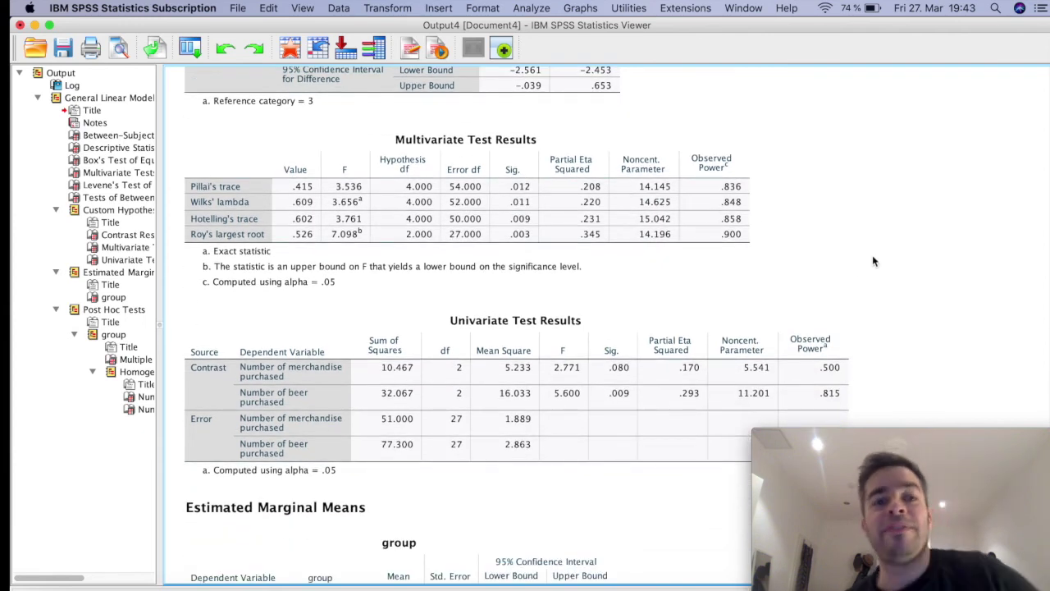
click(525, 174)
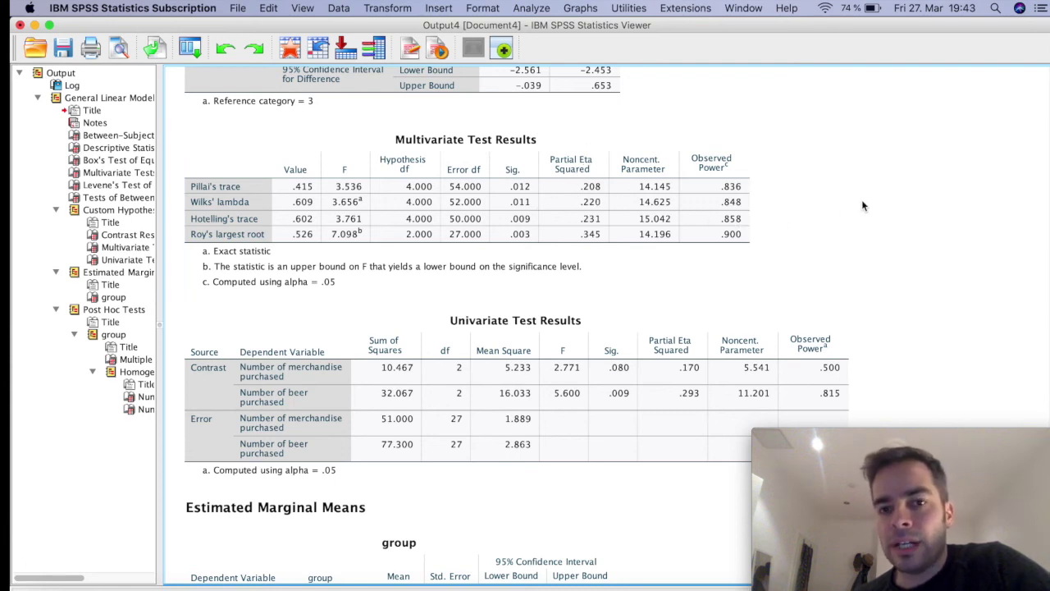
scroll(870, 195, up, 10)
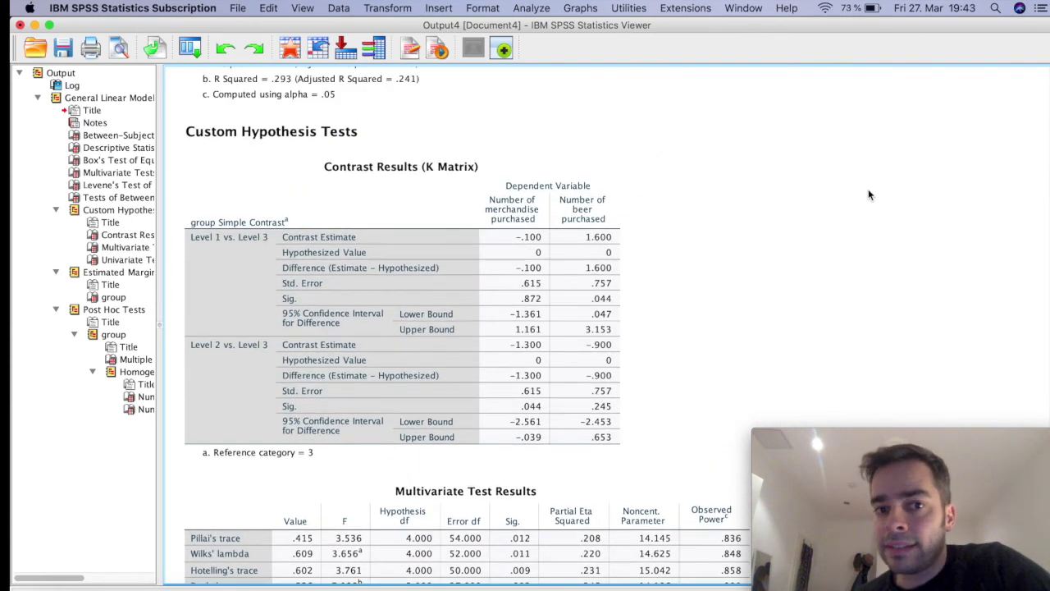
scroll(869, 195, up, 10)
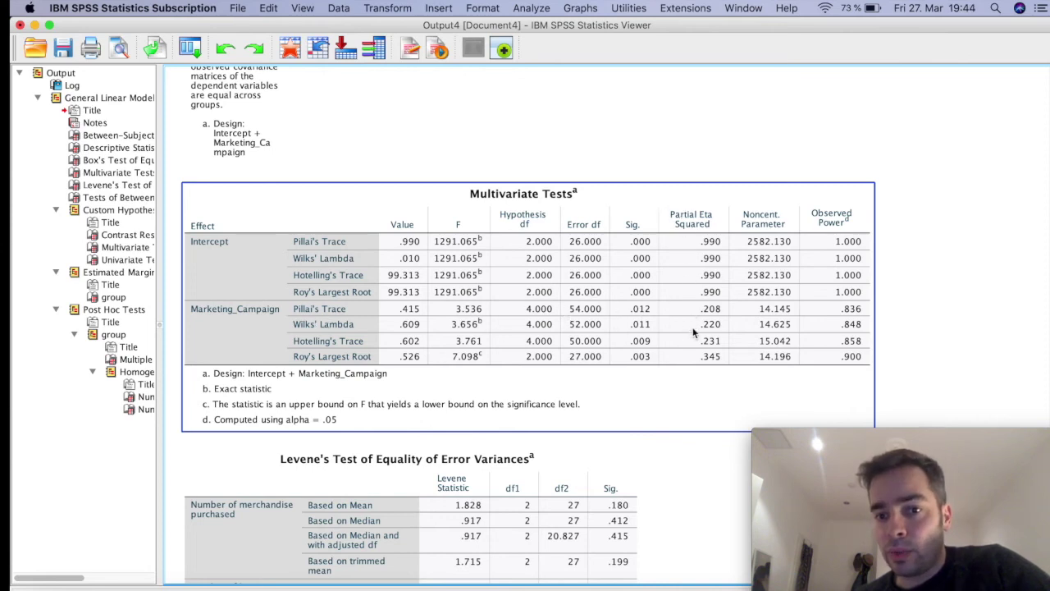
click(899, 321)
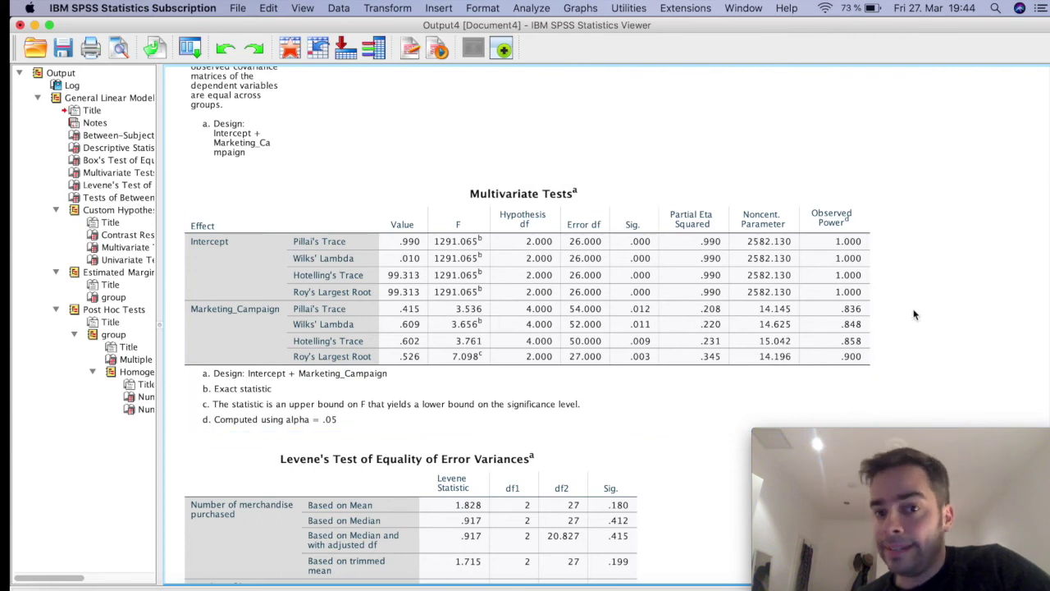
Scroll to the Univariate Test Results table, with the estimated marginal means below, and briefly select it.
scroll(912, 305, down, 15)
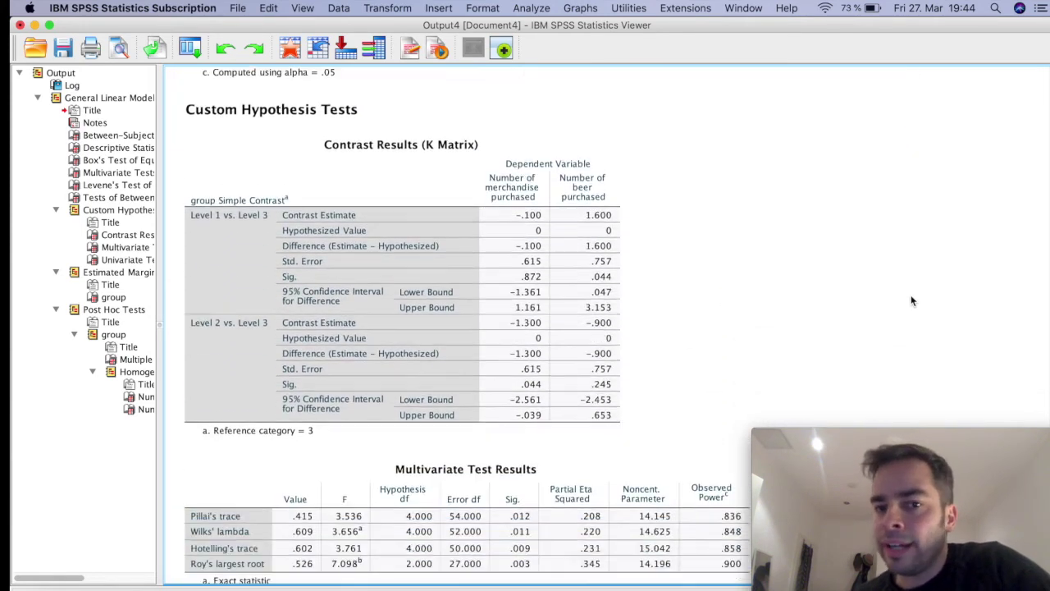
scroll(910, 297, down, 10)
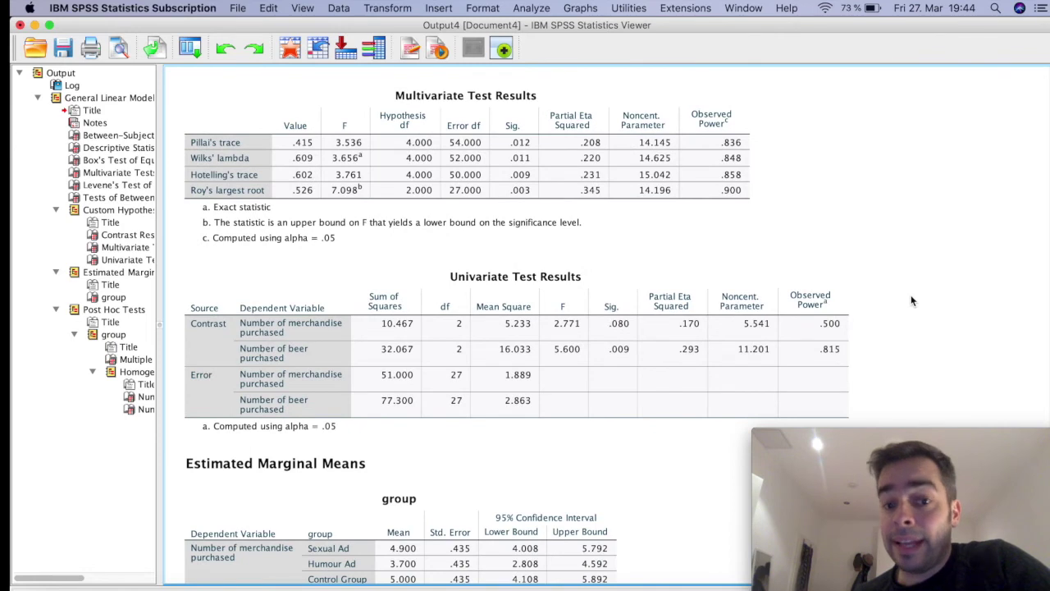
scroll(920, 300, down, 5)
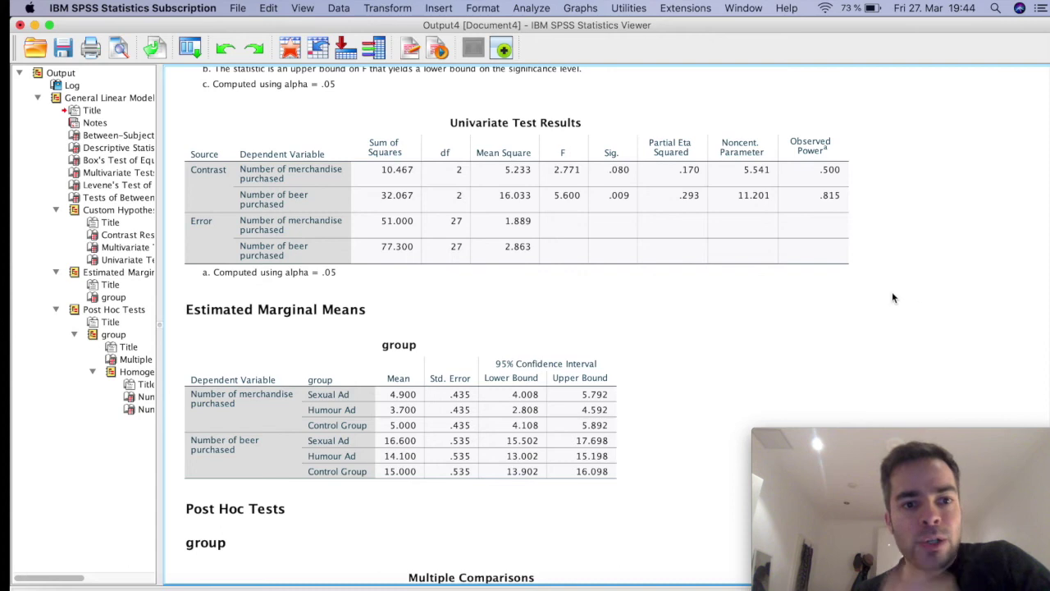
click(317, 182)
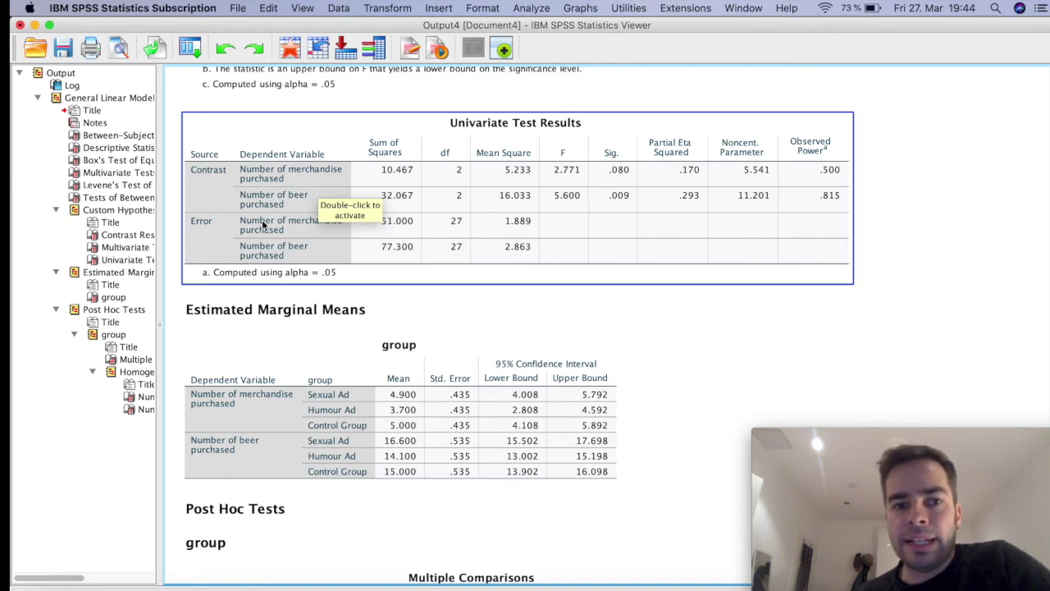
click(677, 319)
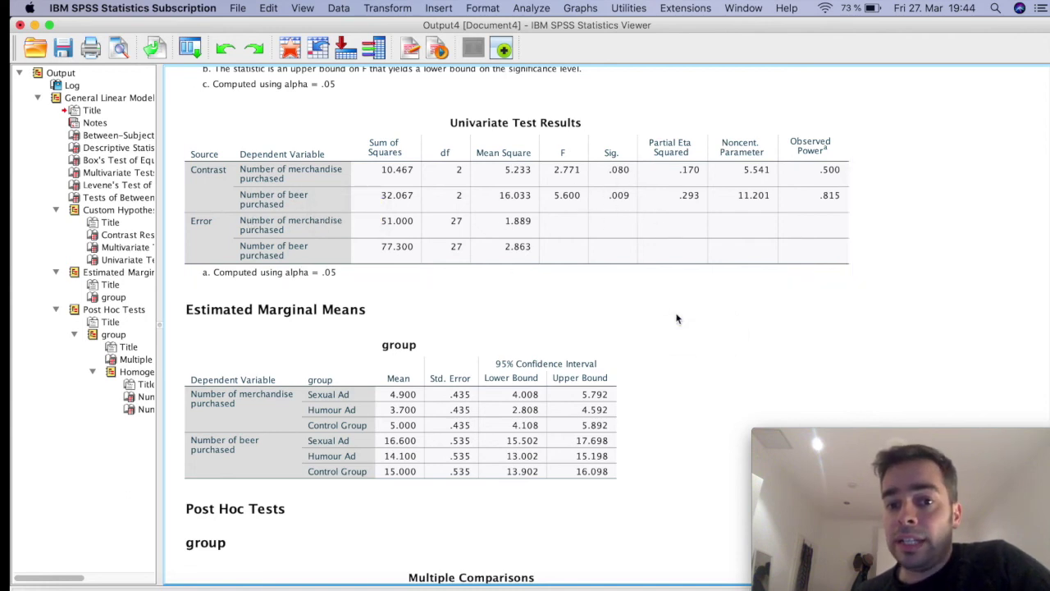
Select the Estimated Marginal Means group table, then move on toward the Tukey HSD Multiple Comparisons table.
scroll(706, 349, down, 5)
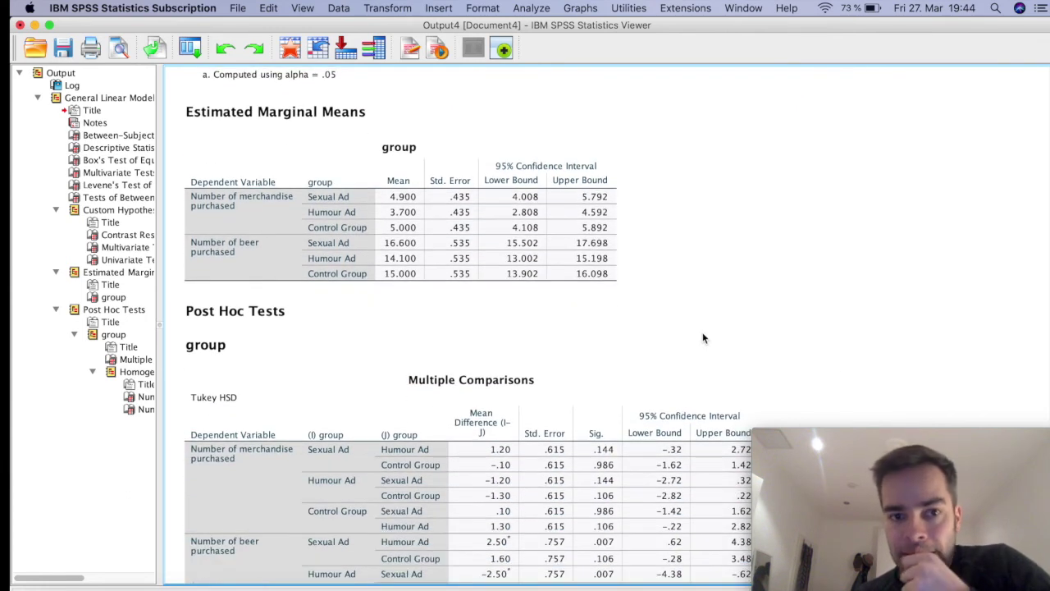
click(442, 222)
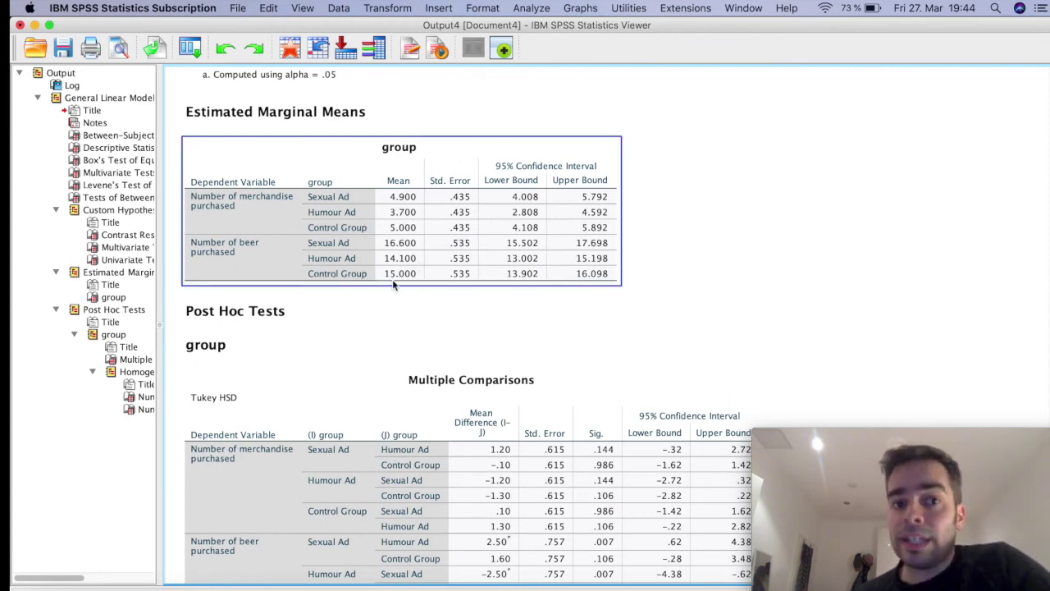
click(264, 295)
click(249, 228)
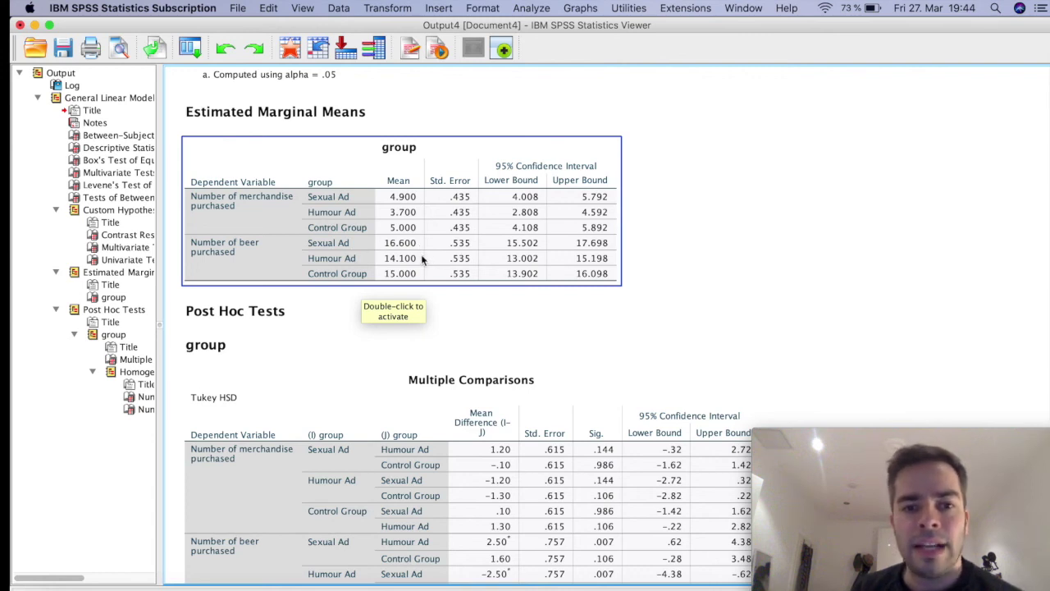
double_click(395, 277)
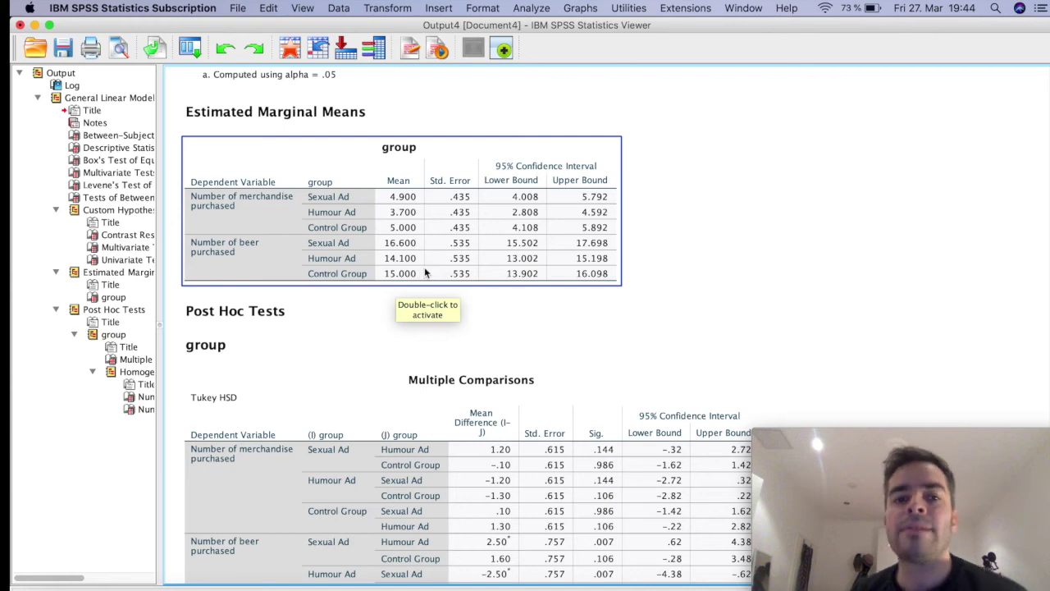
click(621, 297)
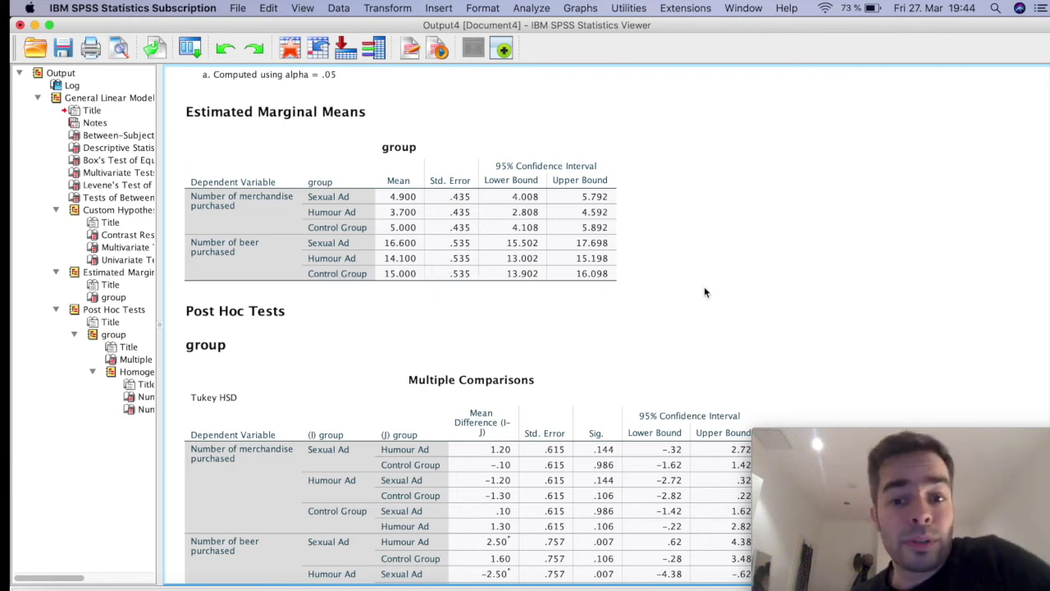
scroll(704, 270, down, 5)
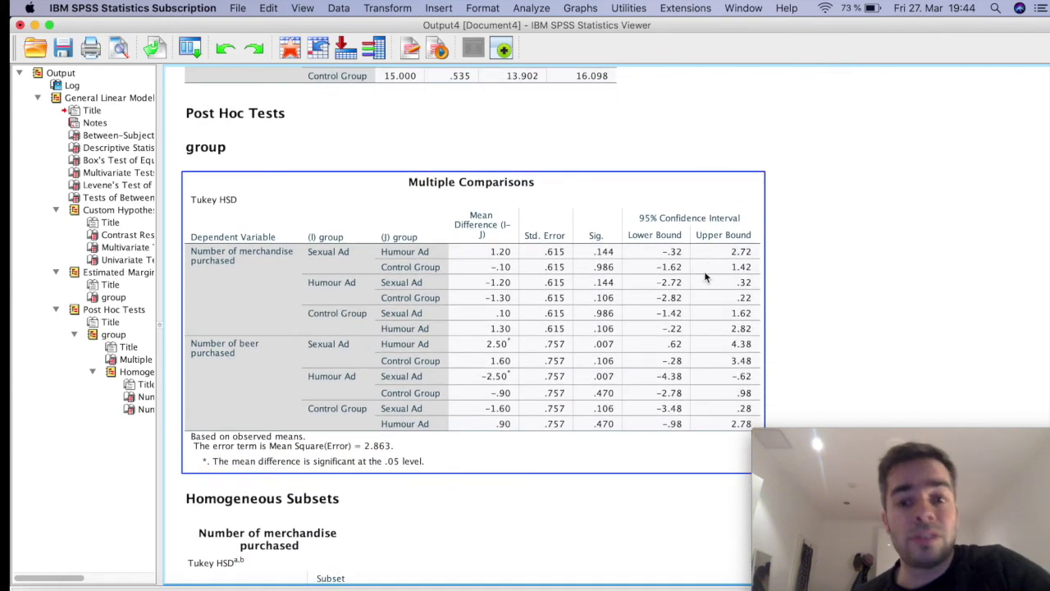
Select the Tukey Multiple Comparisons table and shift up slightly so the group means appear above.
scroll(828, 277, down, 2)
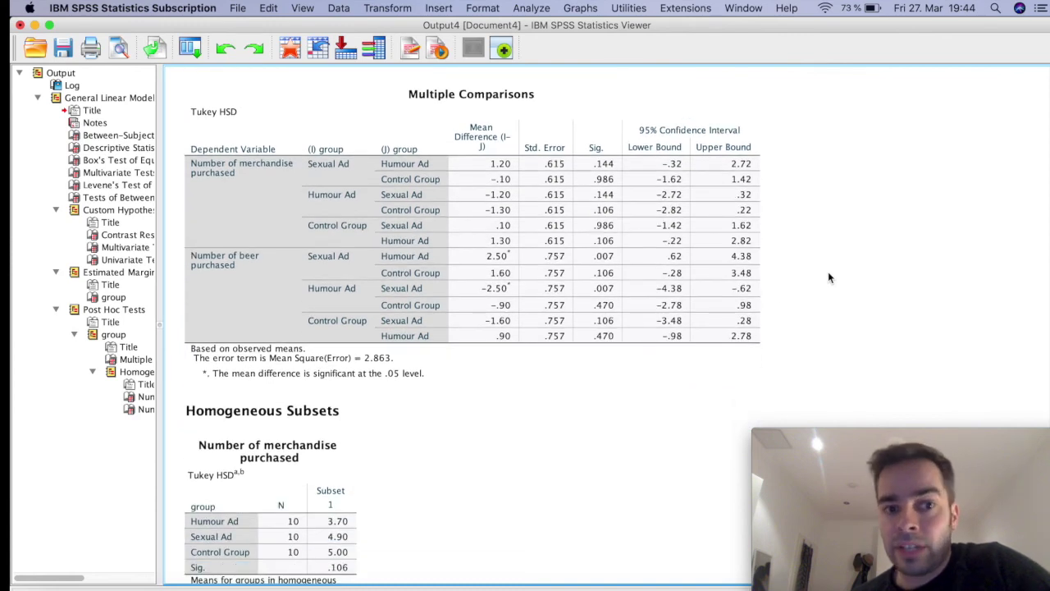
click(520, 112)
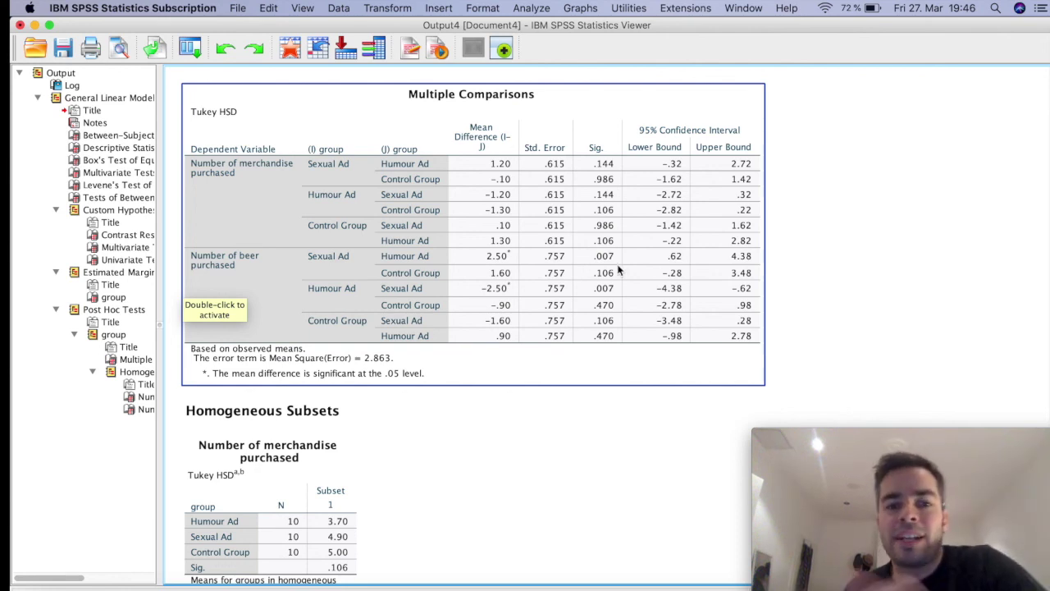
scroll(619, 270, up, 5)
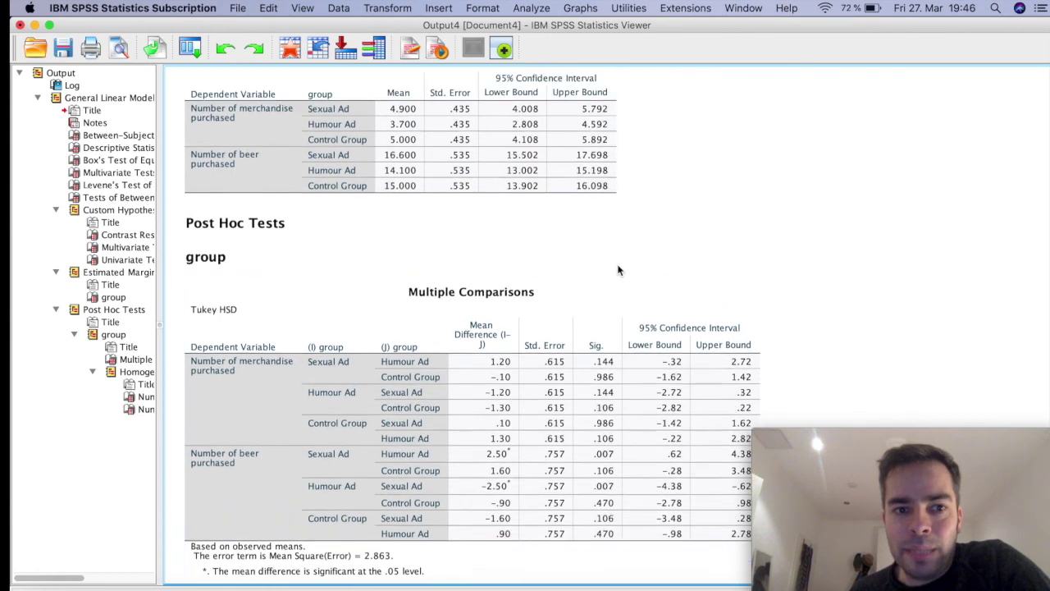
scroll(618, 270, up, 5)
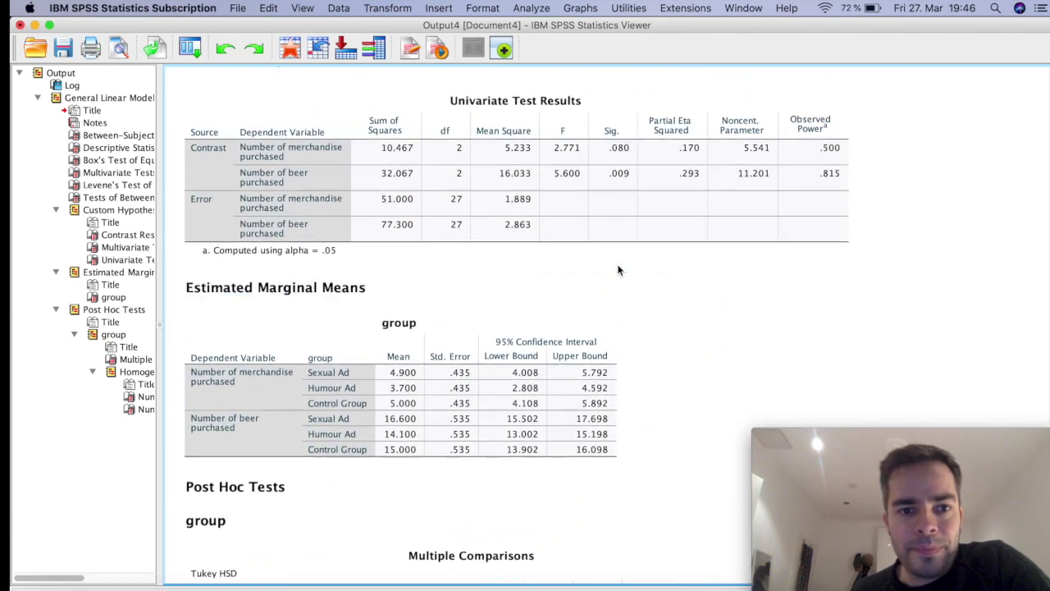
click(247, 421)
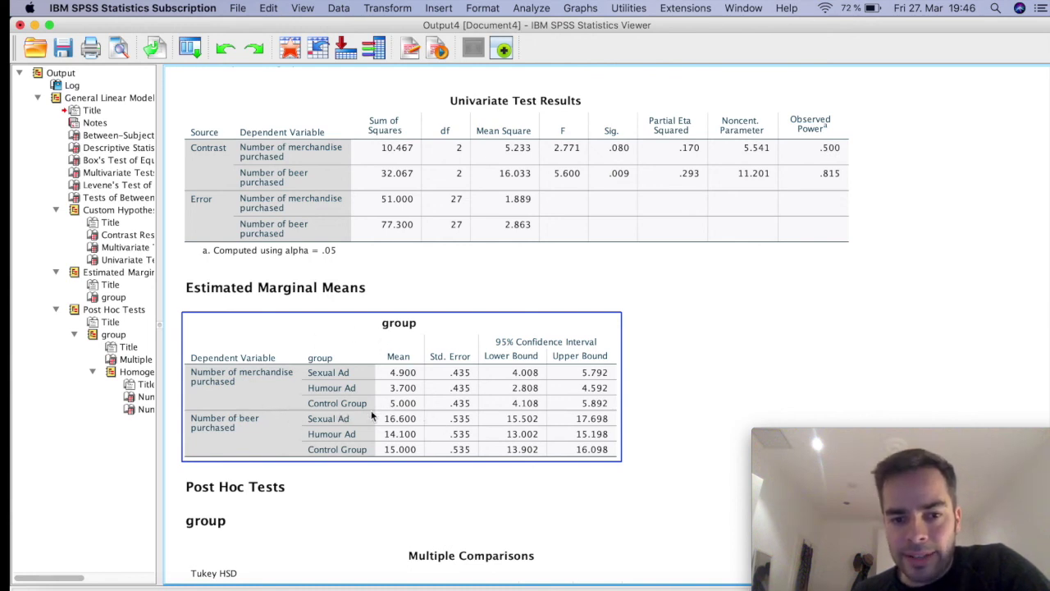
click(687, 387)
scroll(688, 385, down, 1)
scroll(688, 387, down, 6)
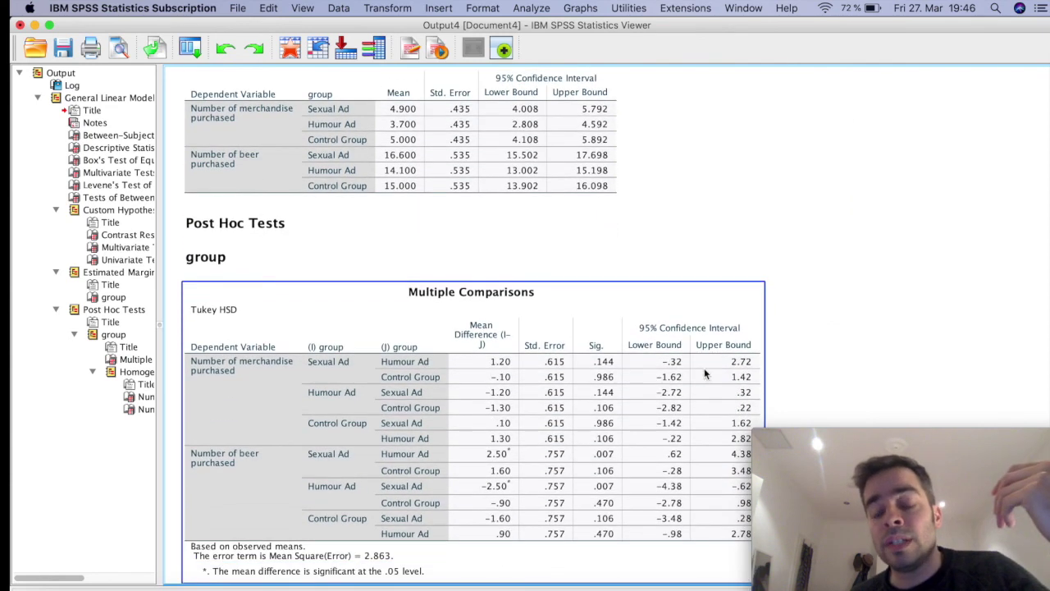
scroll(838, 339, down, 4)
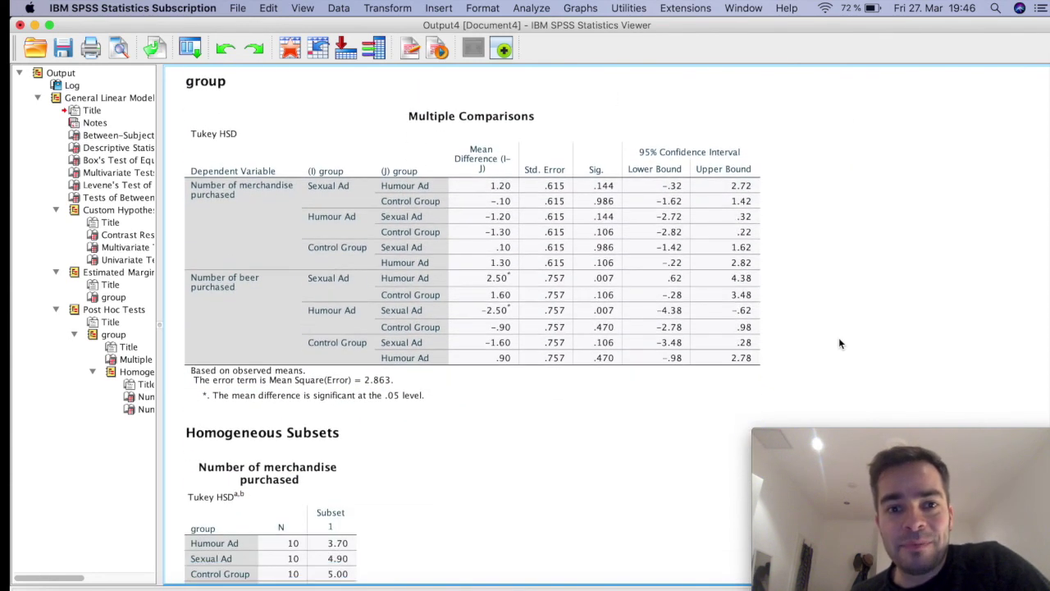
scroll(839, 339, up, 2)
scroll(838, 343, up, 1)
click(555, 377)
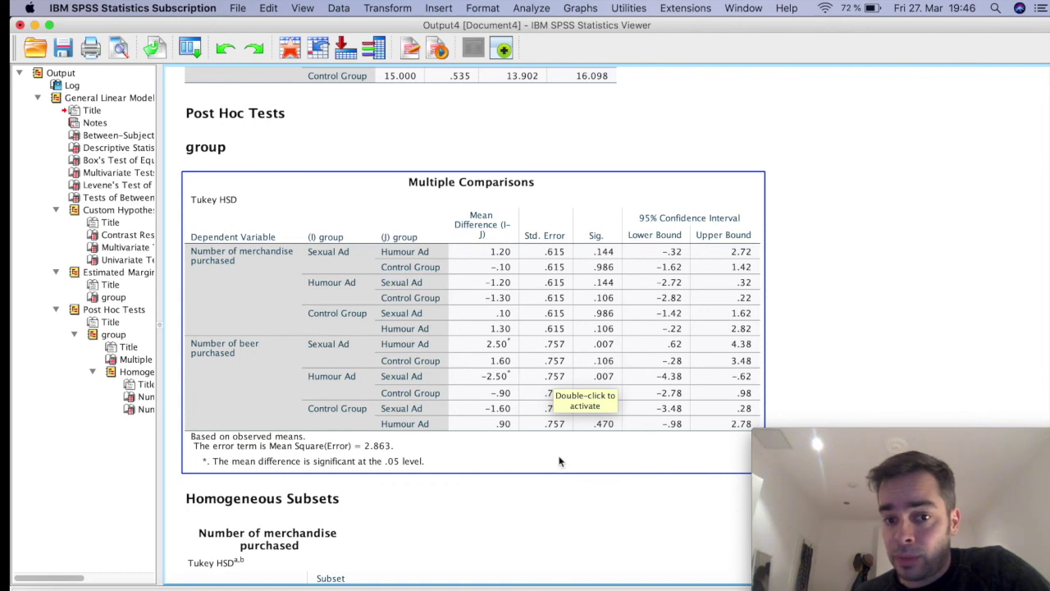
click(661, 482)
click(756, 348)
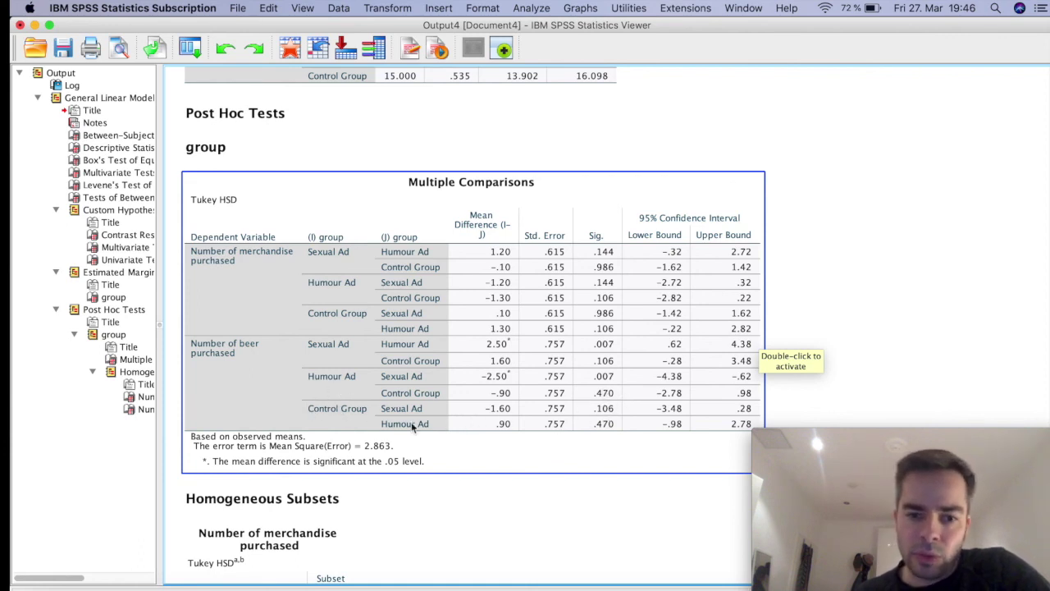
click(793, 383)
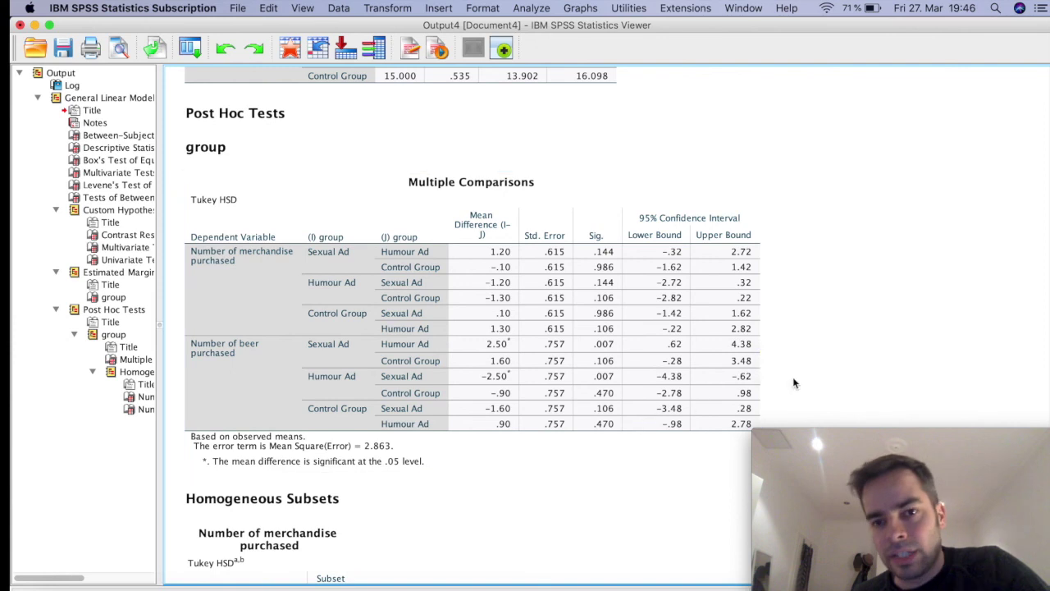
Scroll back up past Estimated Marginal Means to the contrast Multivariate Test Results table.
scroll(901, 271, up, 8)
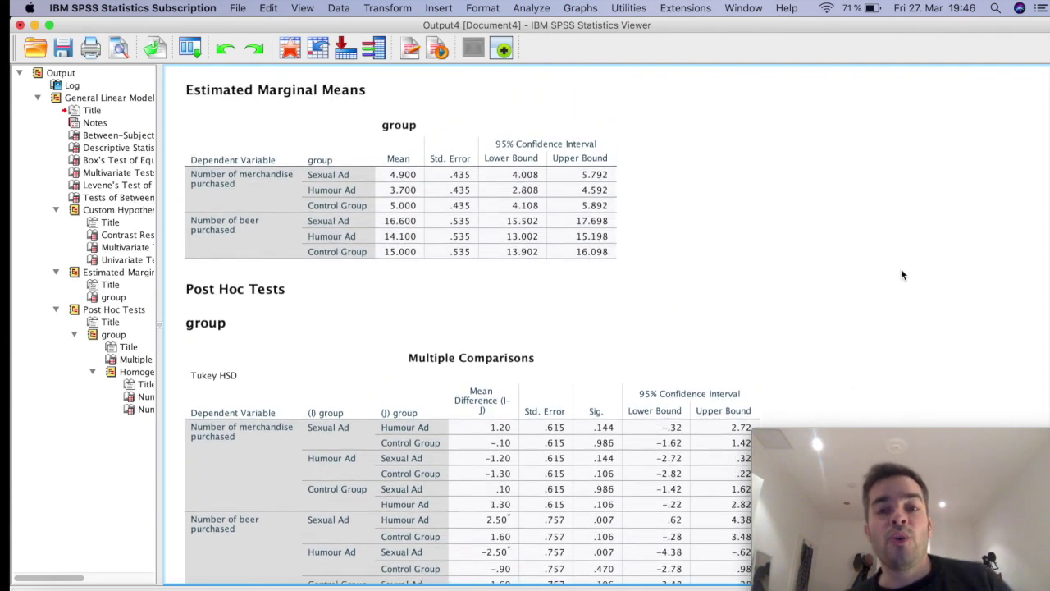
scroll(901, 273, up, 3)
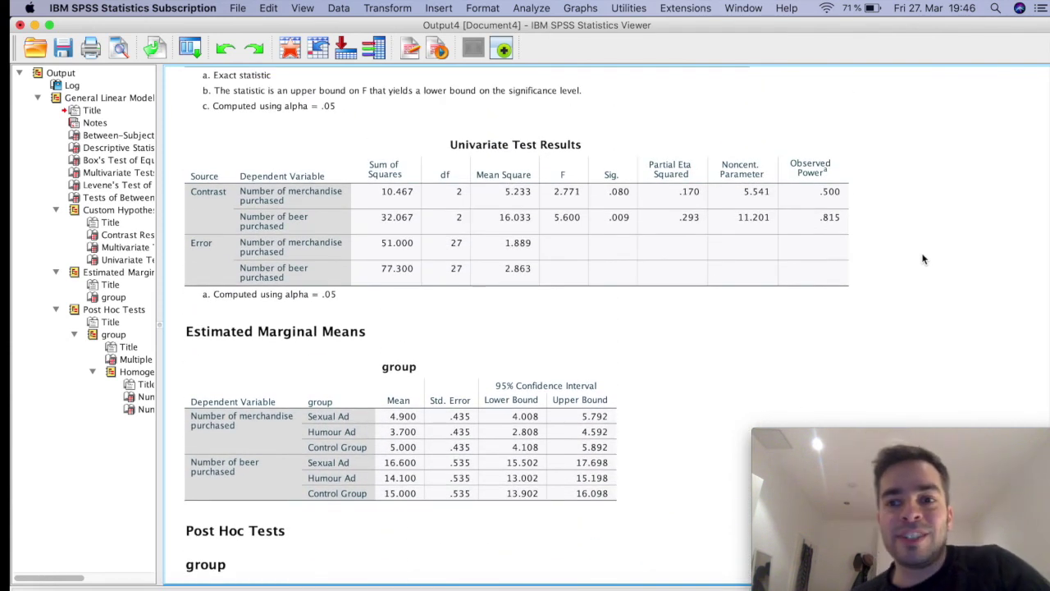
scroll(923, 260, up, 7)
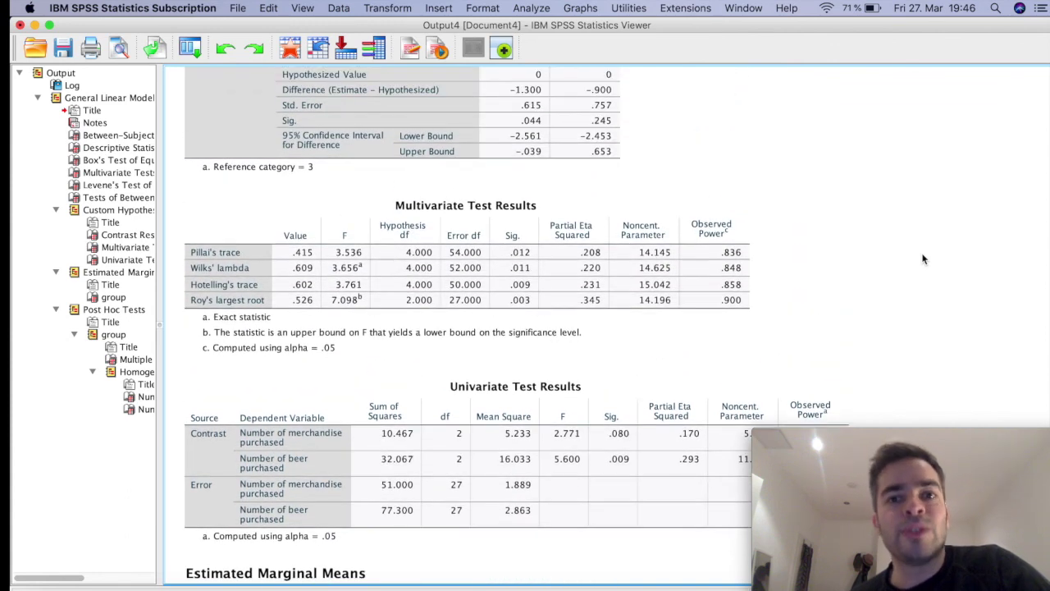